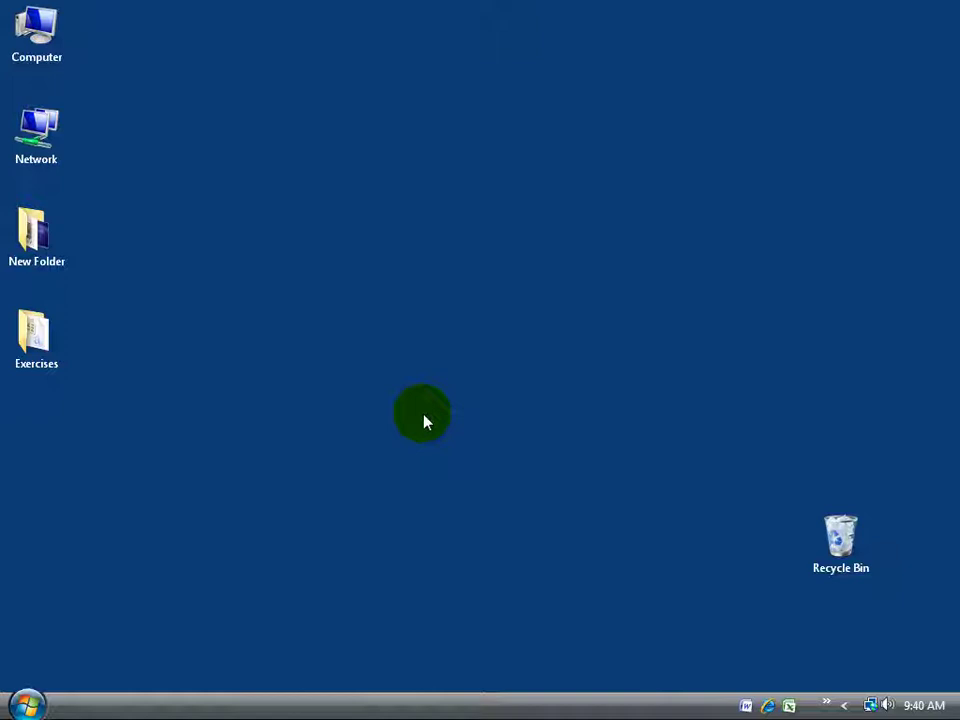
Launch Windows Contacts from the Start menu's All Programs list.
click(28, 705)
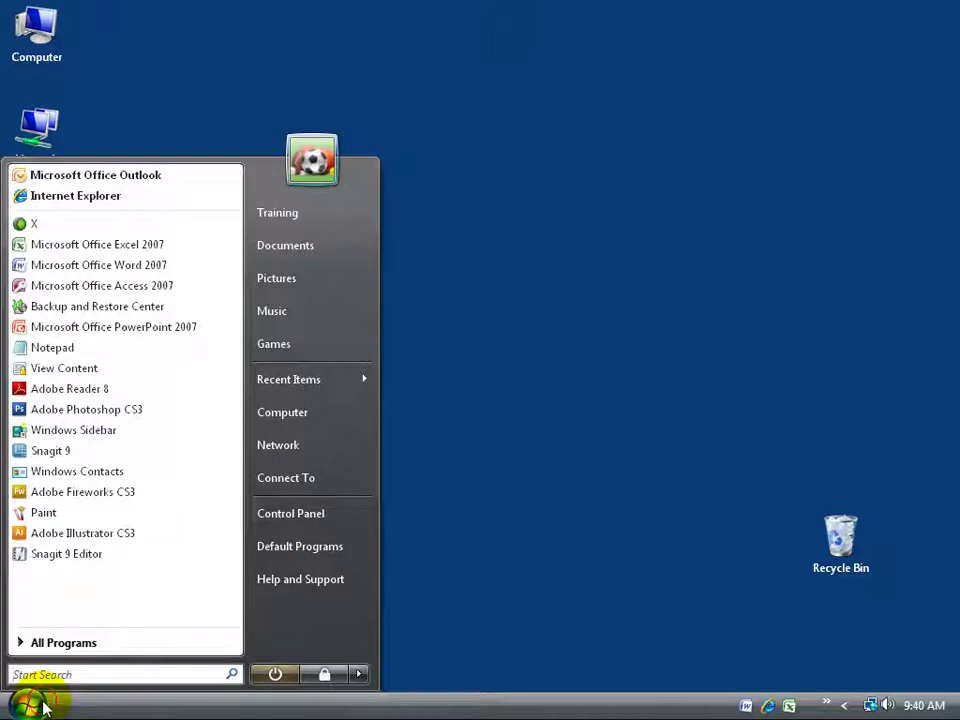
click(80, 642)
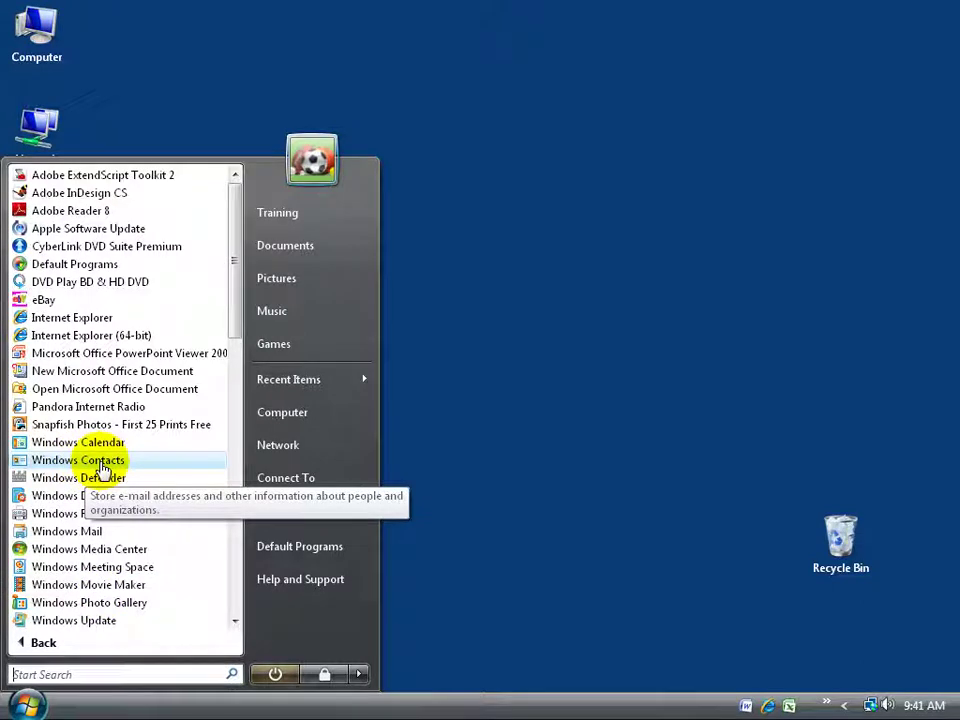
click(101, 462)
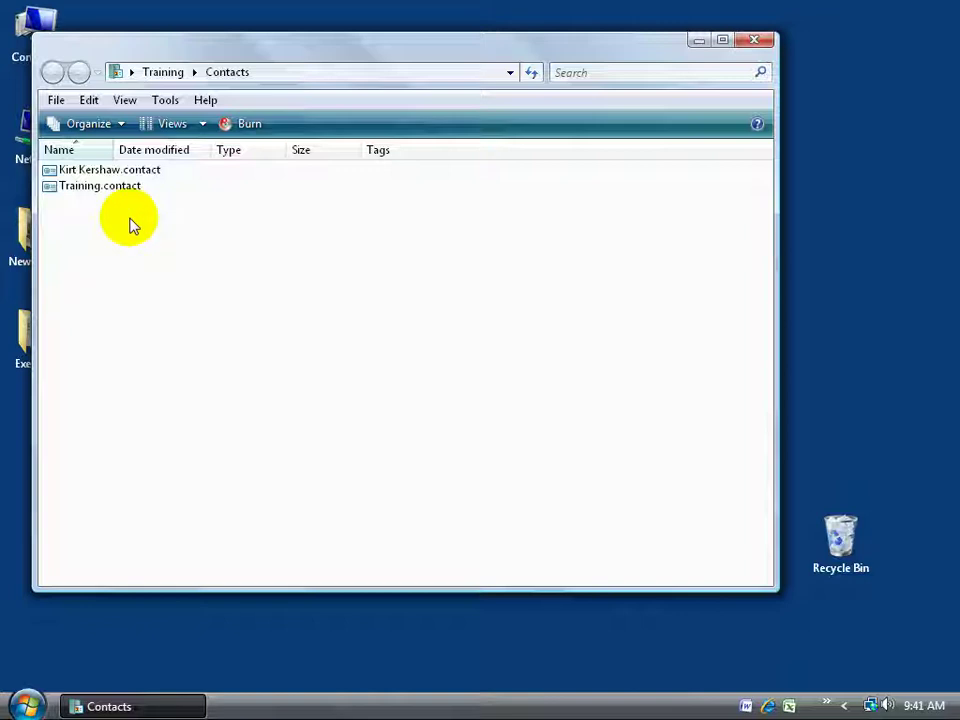
double_click(137, 170)
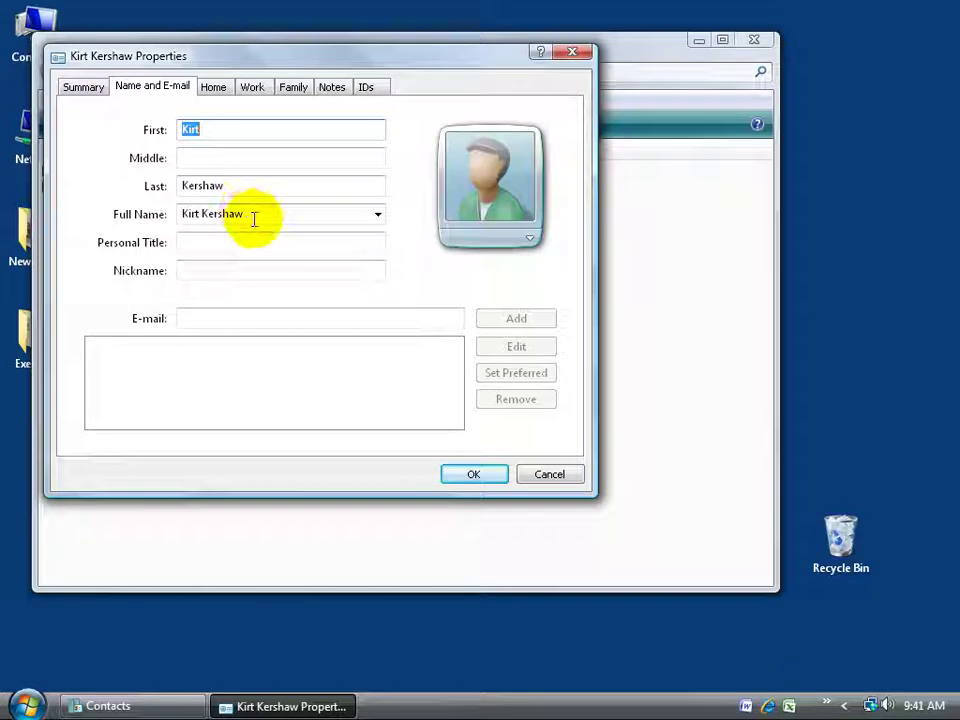
click(214, 88)
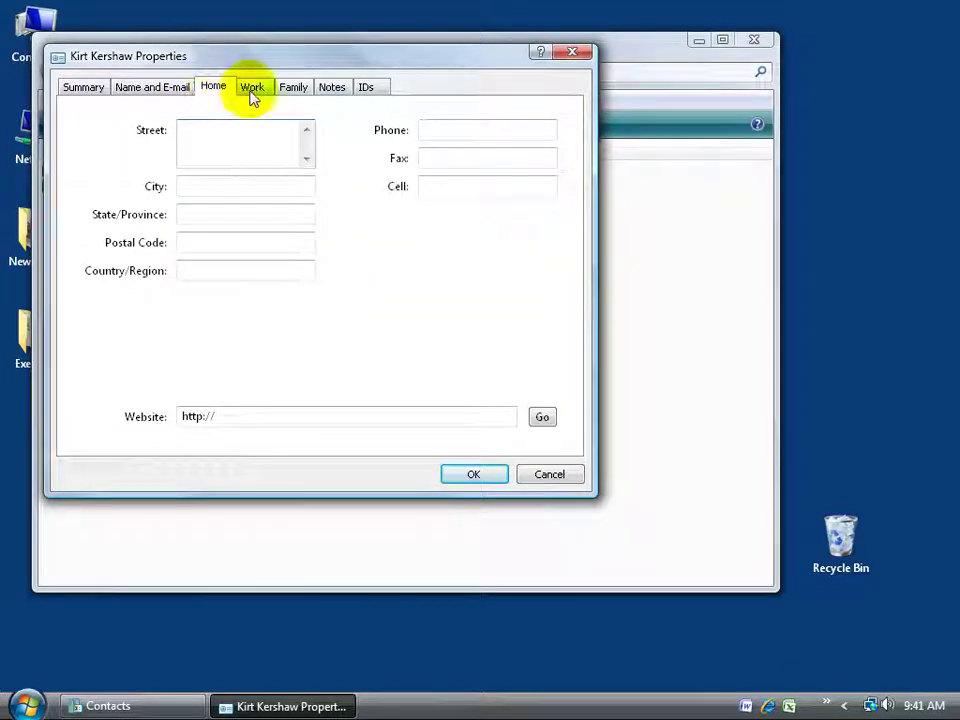
click(257, 92)
click(293, 89)
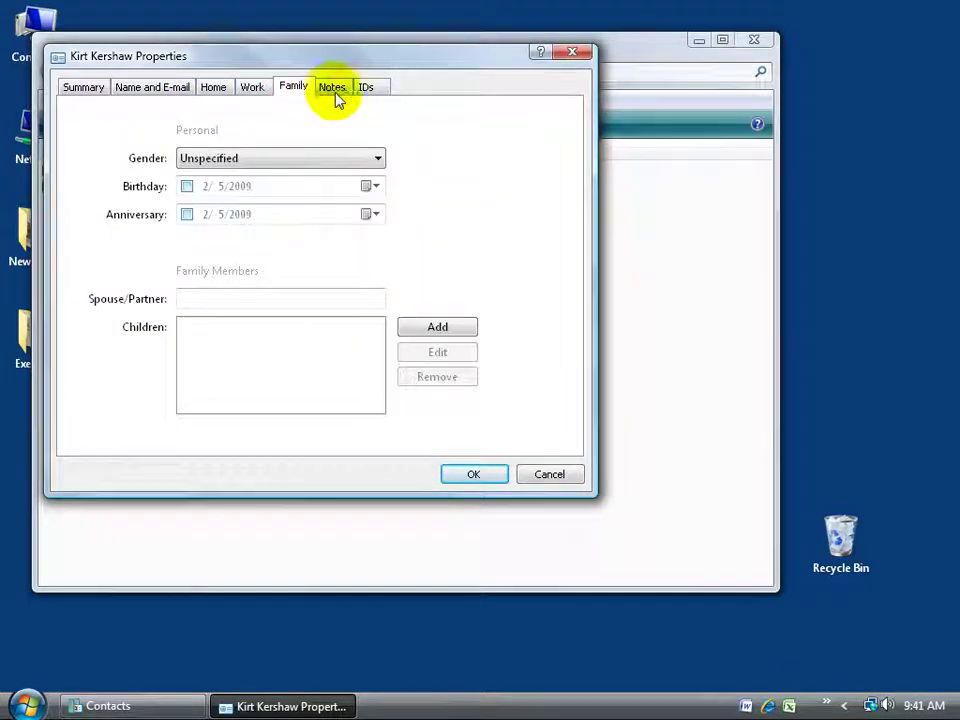
click(566, 479)
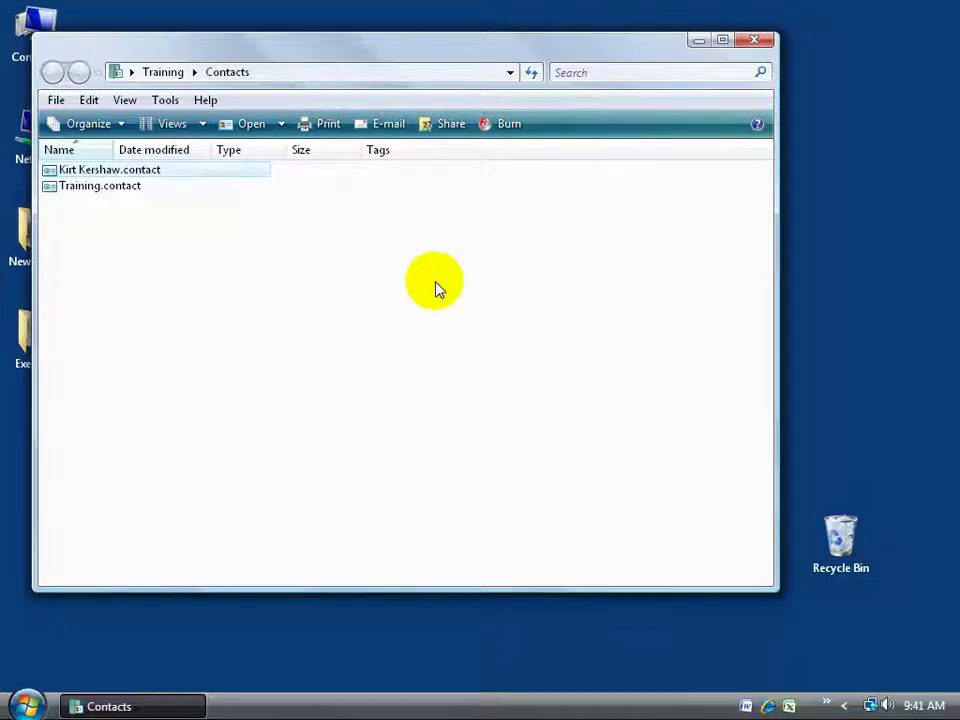
Apply the Contacts template to the Contacts folder through its Properties Customize settings.
right_click(355, 300)
click(431, 537)
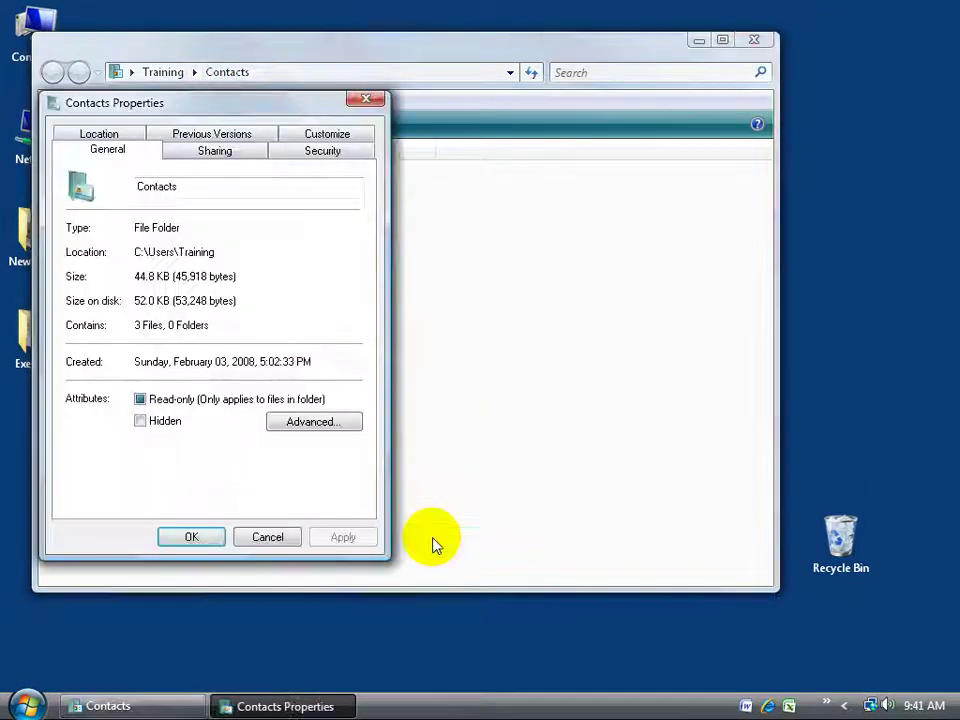
click(320, 135)
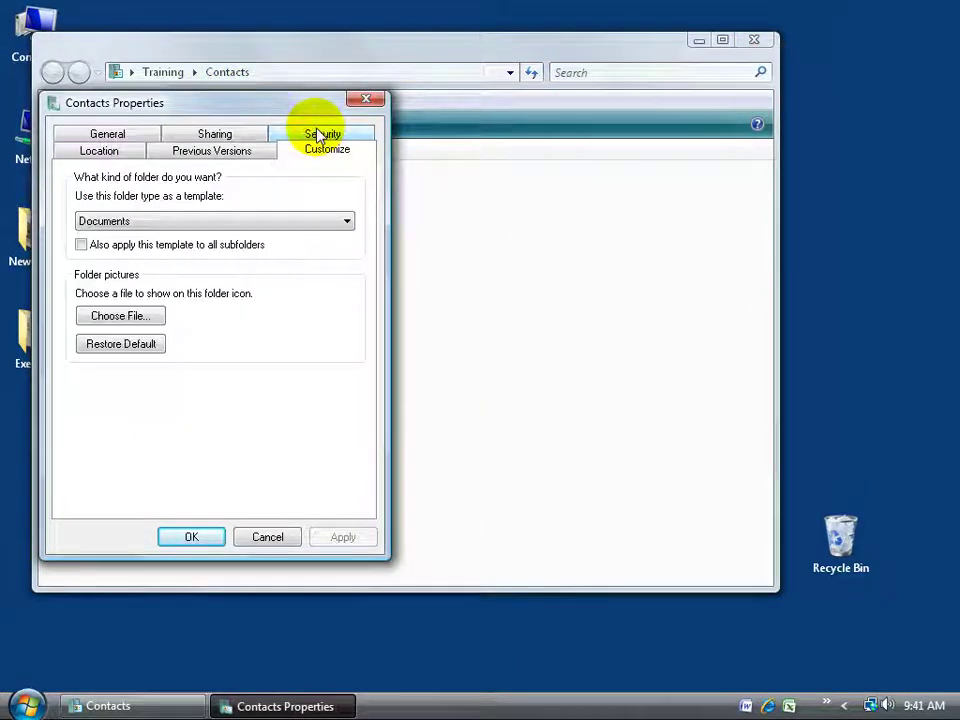
click(346, 221)
click(309, 250)
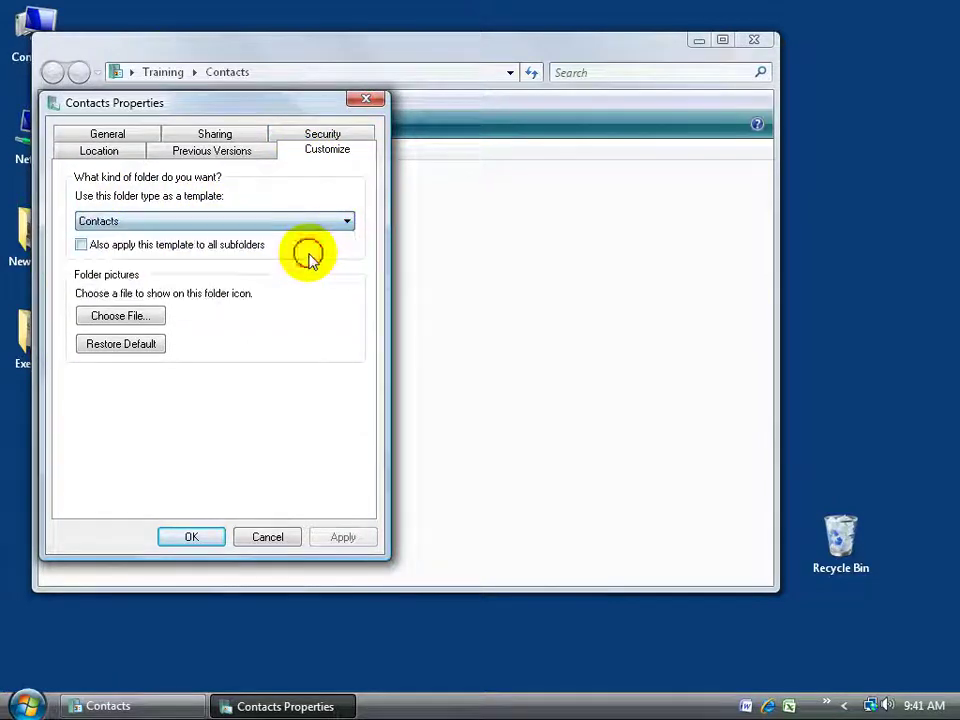
click(208, 540)
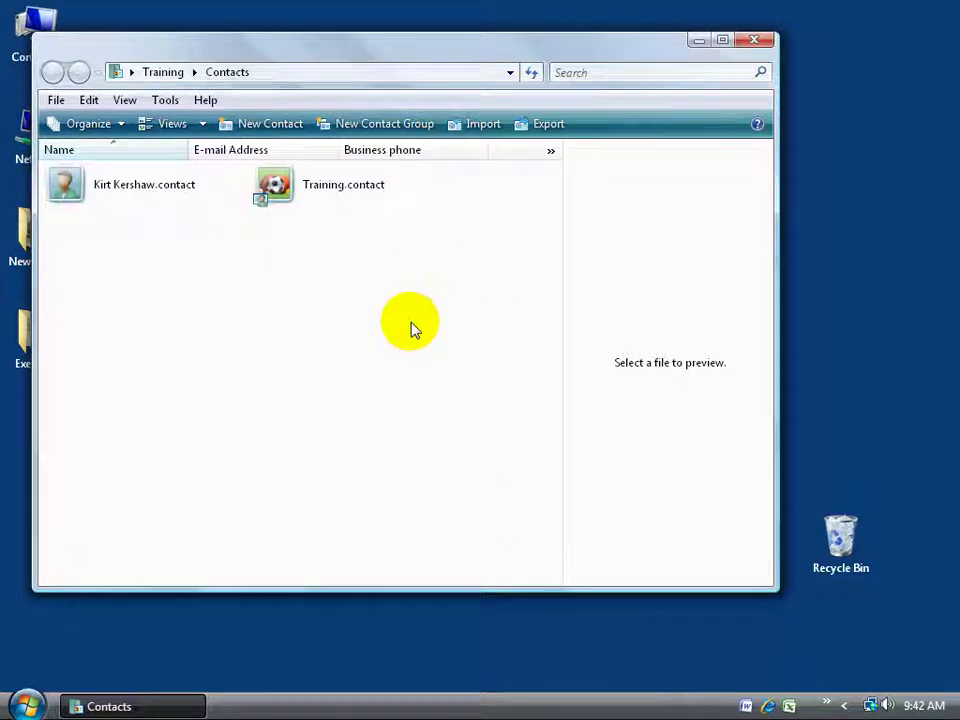
Create a new contact by entering its first name, last name and e-mail address, then save it.
click(258, 127)
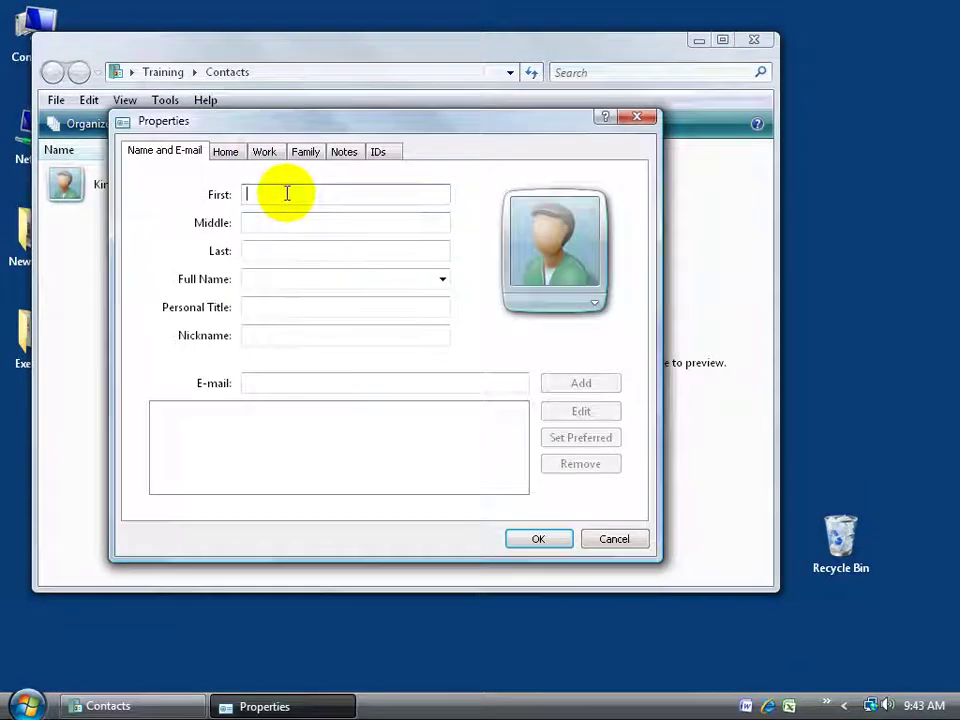
text(Harry)
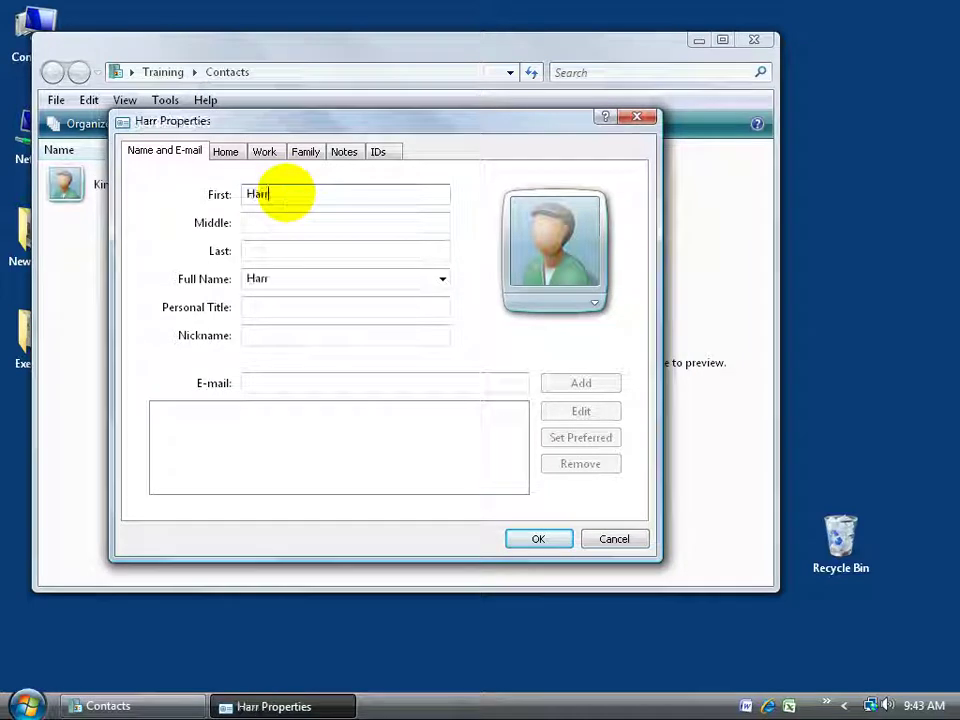
key(Tab)
key(Tab)
text(Potter)
key(Tab)
key(Tab)
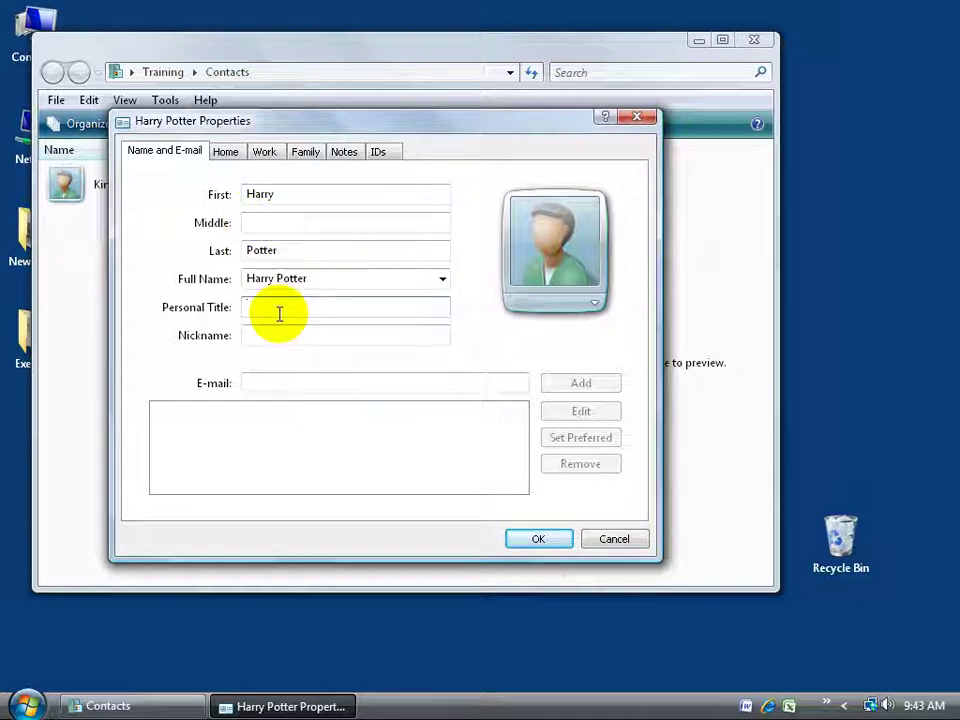
click(274, 382)
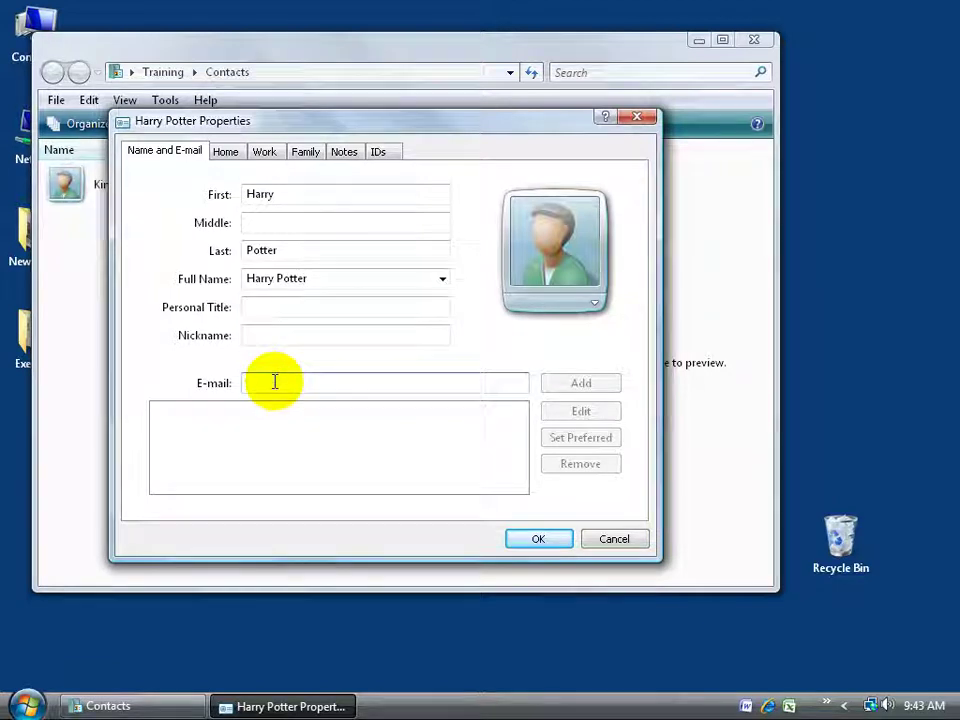
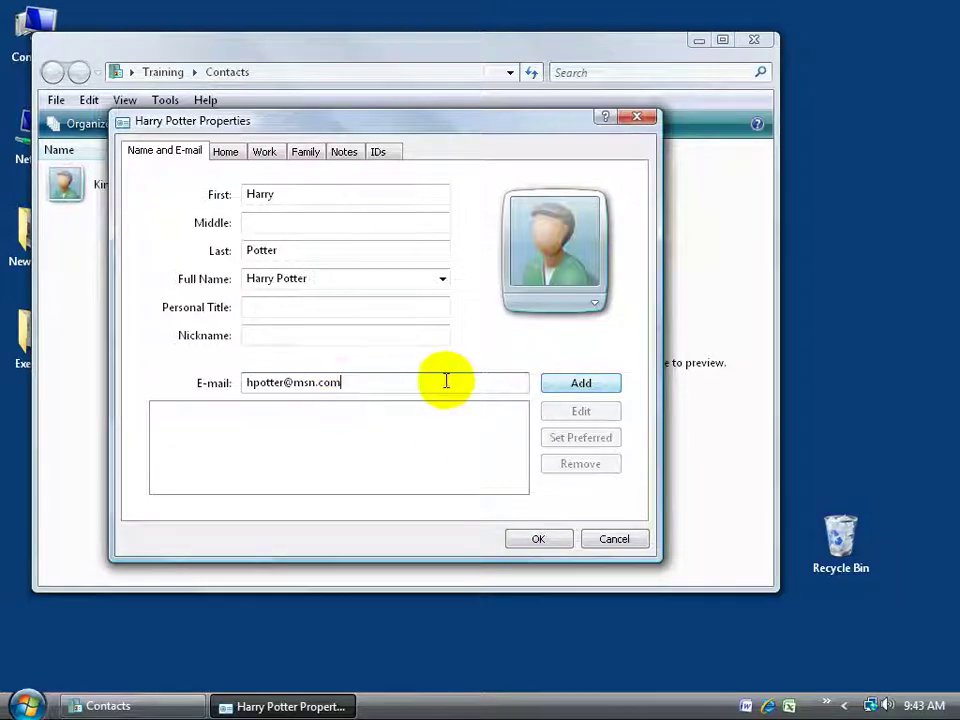
click(535, 542)
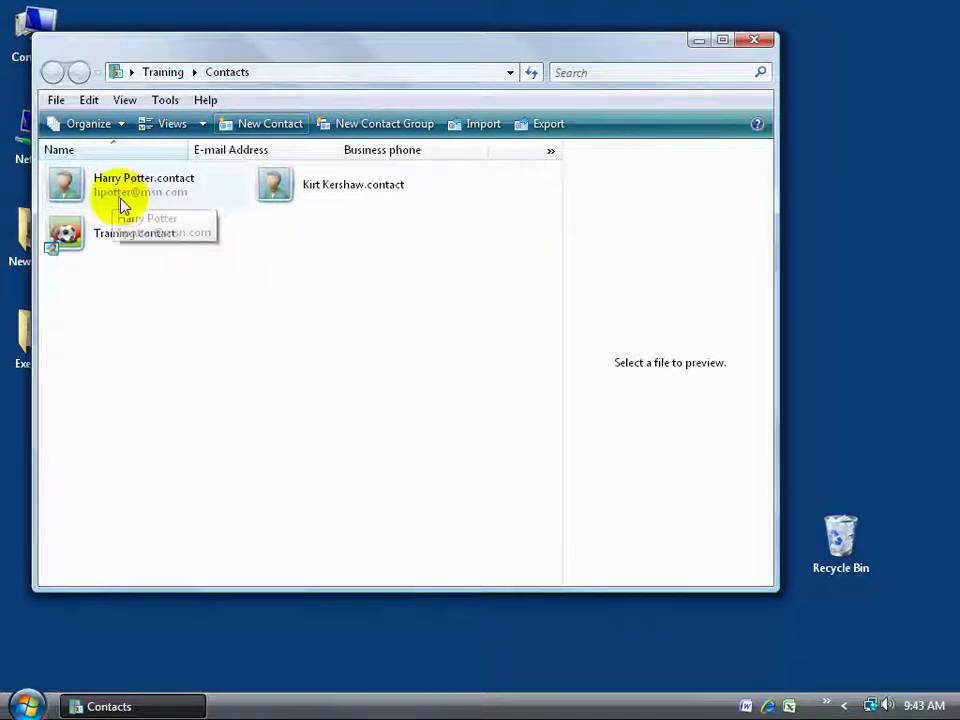
Enter the second contact's first and last name and add their e-mail address.
click(264, 124)
key(Tab)
key(Tab)
key(Tab)
key(Tab)
key(Tab)
key(Tab)
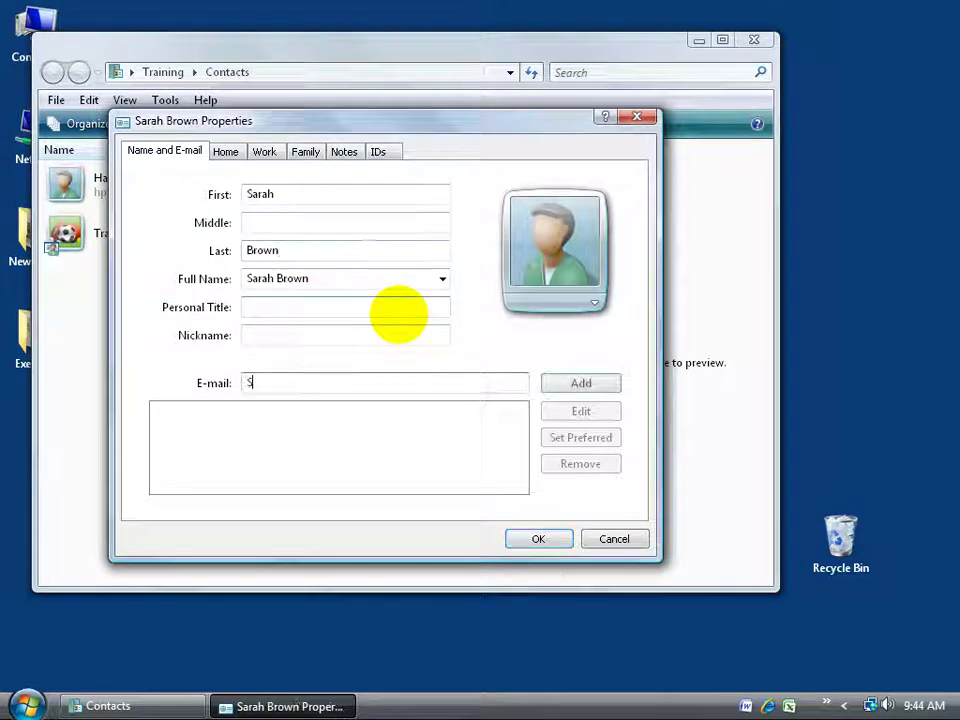
click(586, 382)
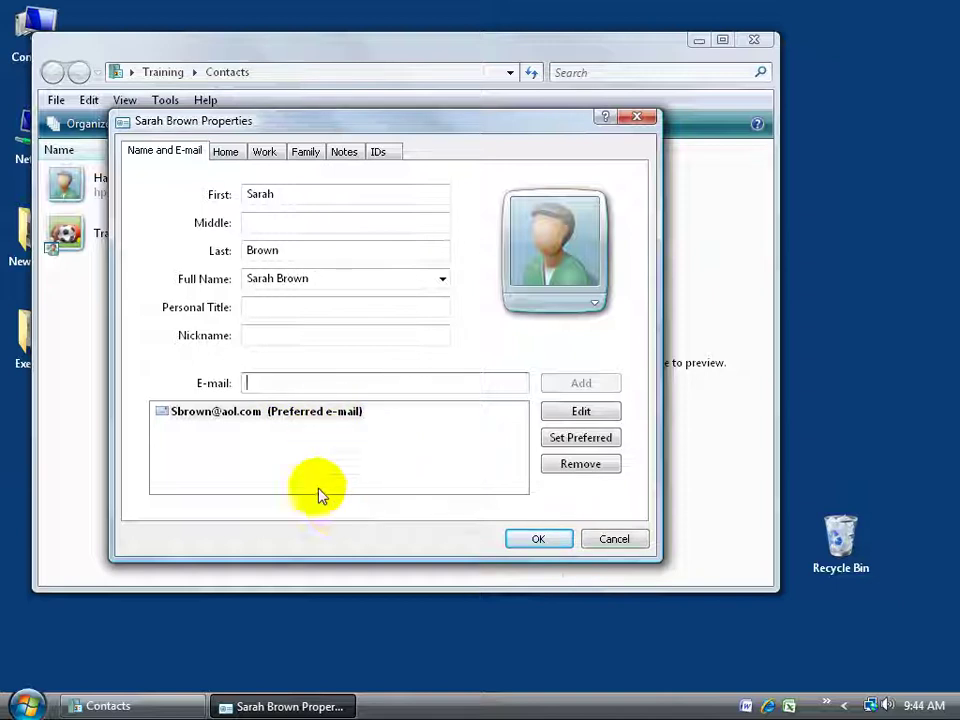
click(240, 413)
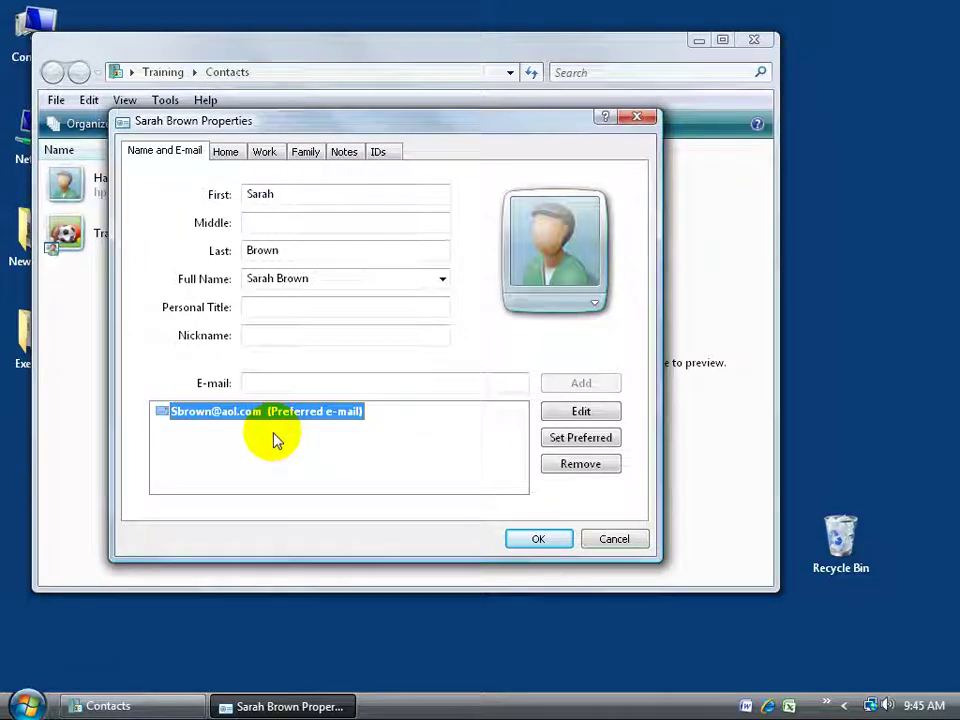
Review the contact's Home and Work details, then save the contact.
click(235, 155)
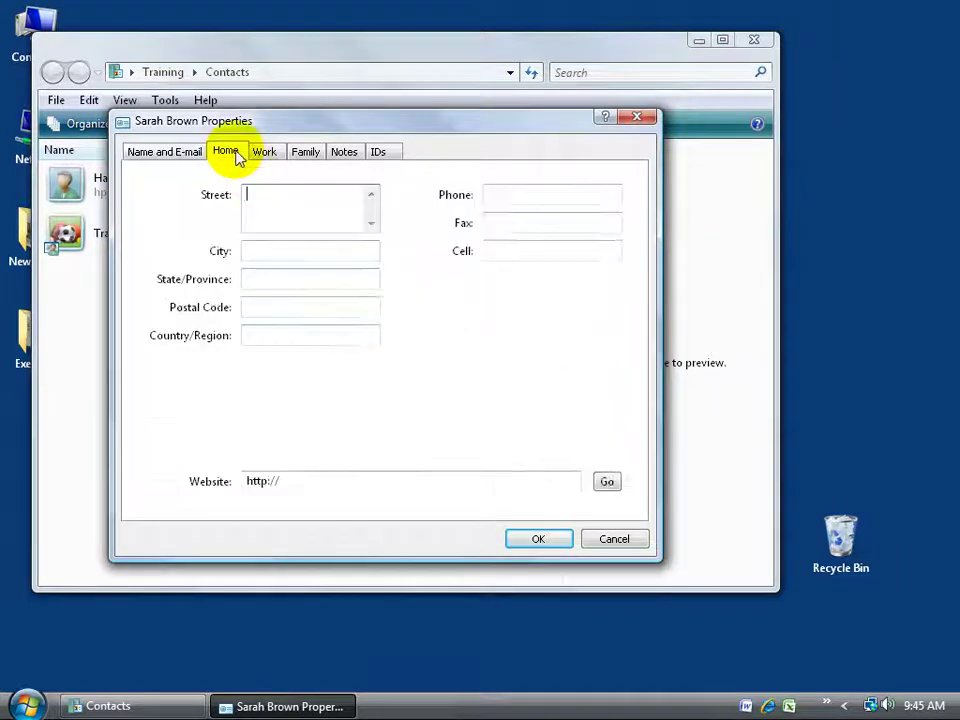
click(265, 153)
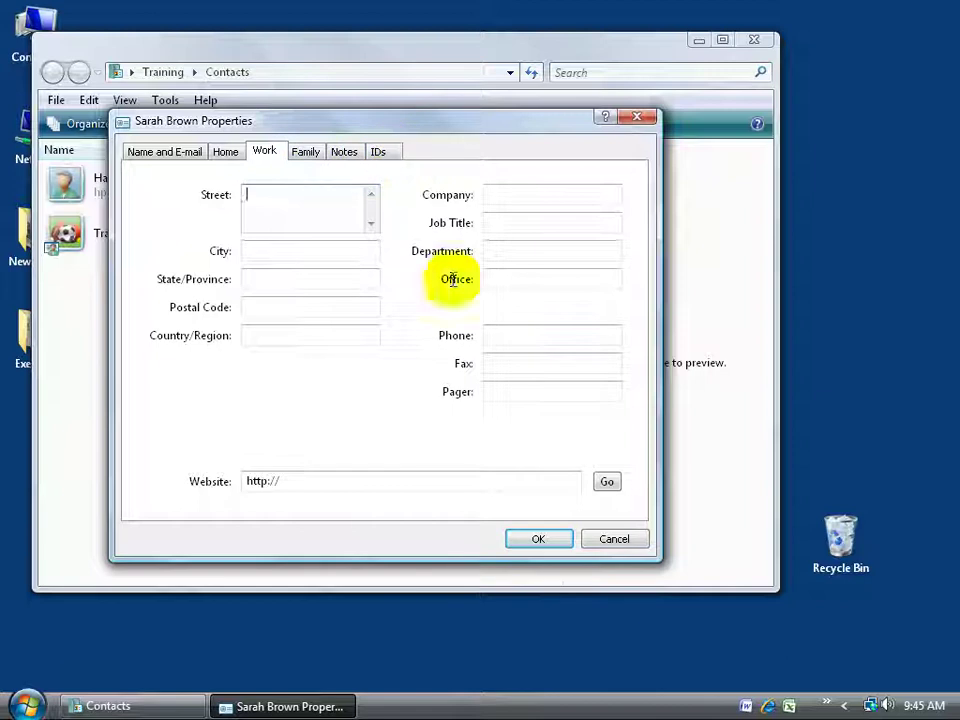
click(548, 540)
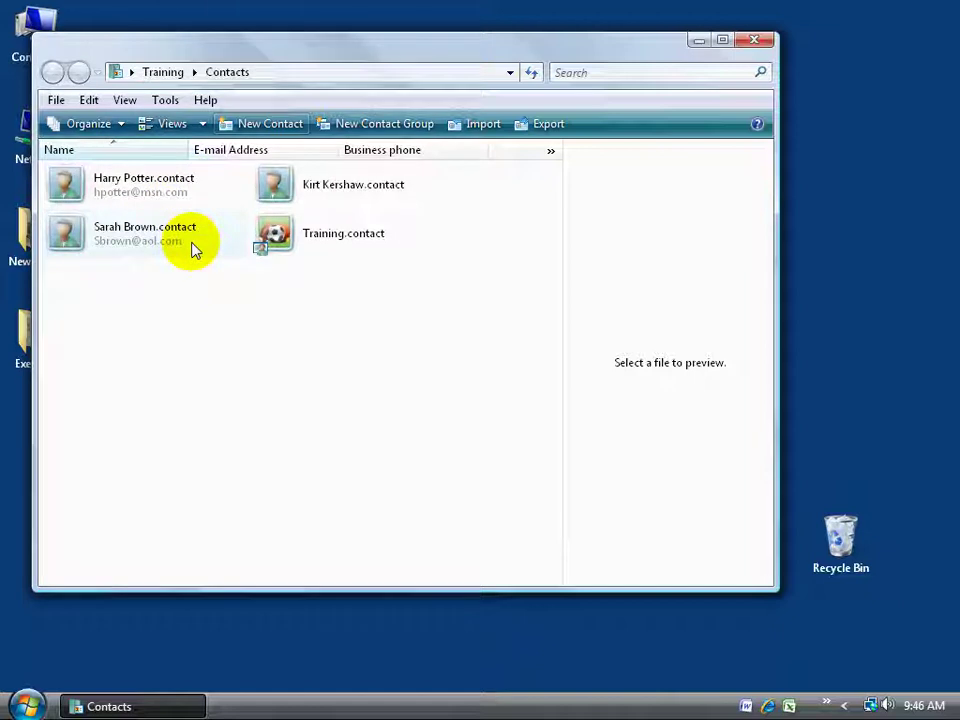
Create a contact group named Family and add the two existing contacts as members.
click(419, 126)
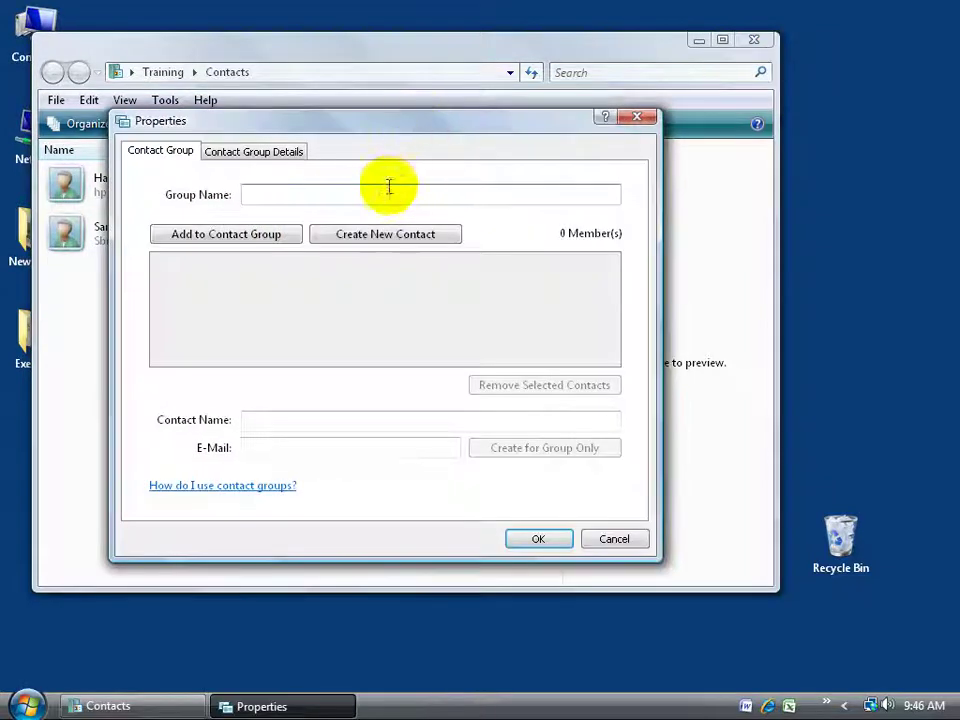
text(Family)
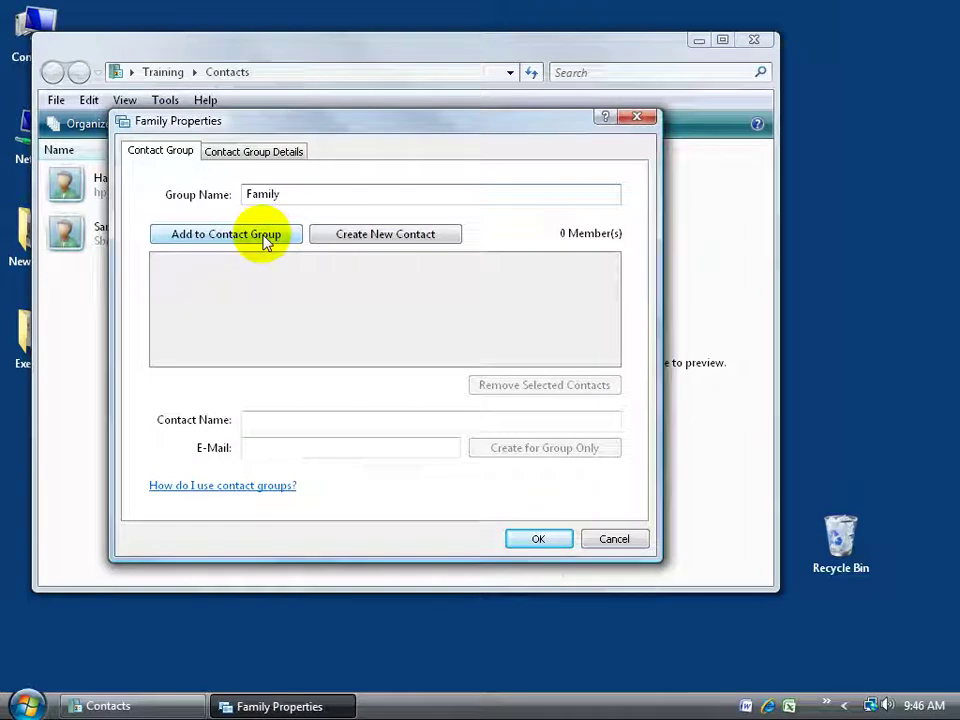
click(238, 240)
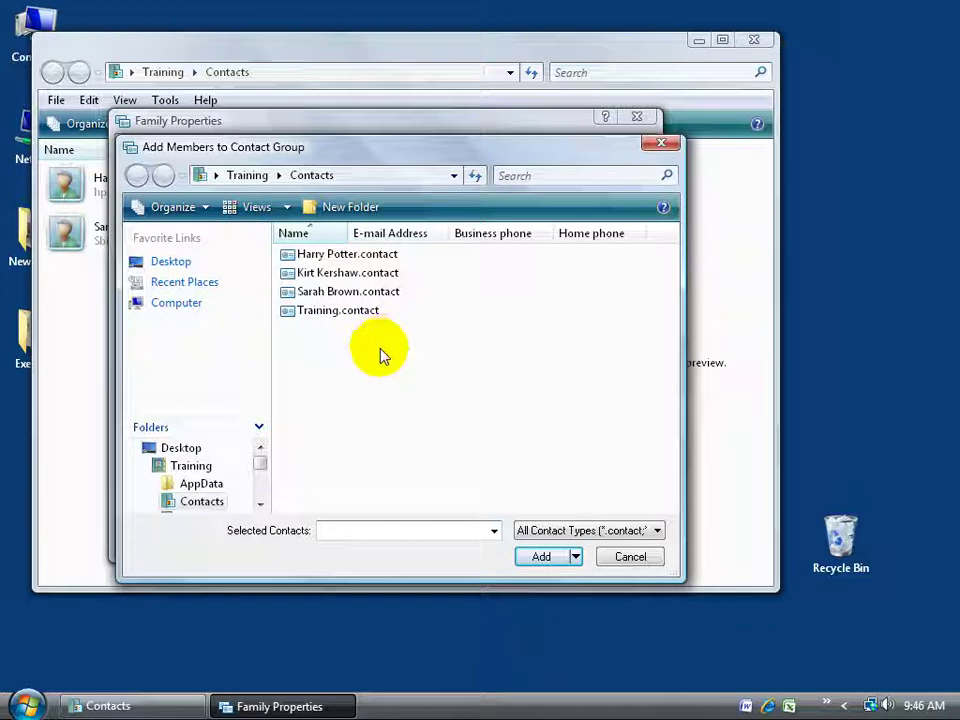
double_click(350, 293)
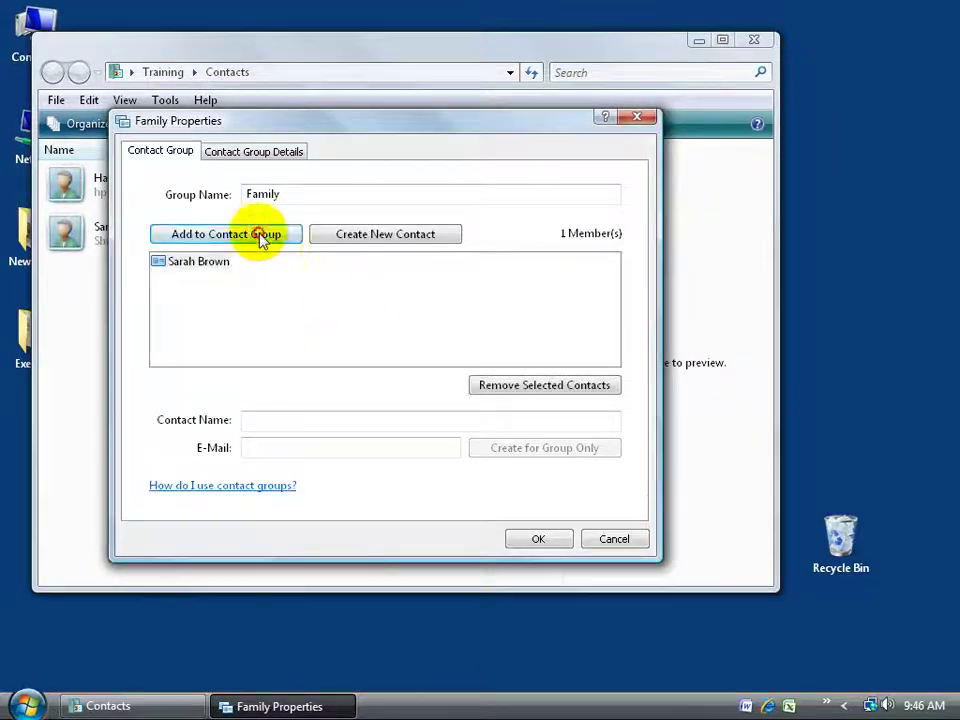
click(261, 240)
double_click(311, 254)
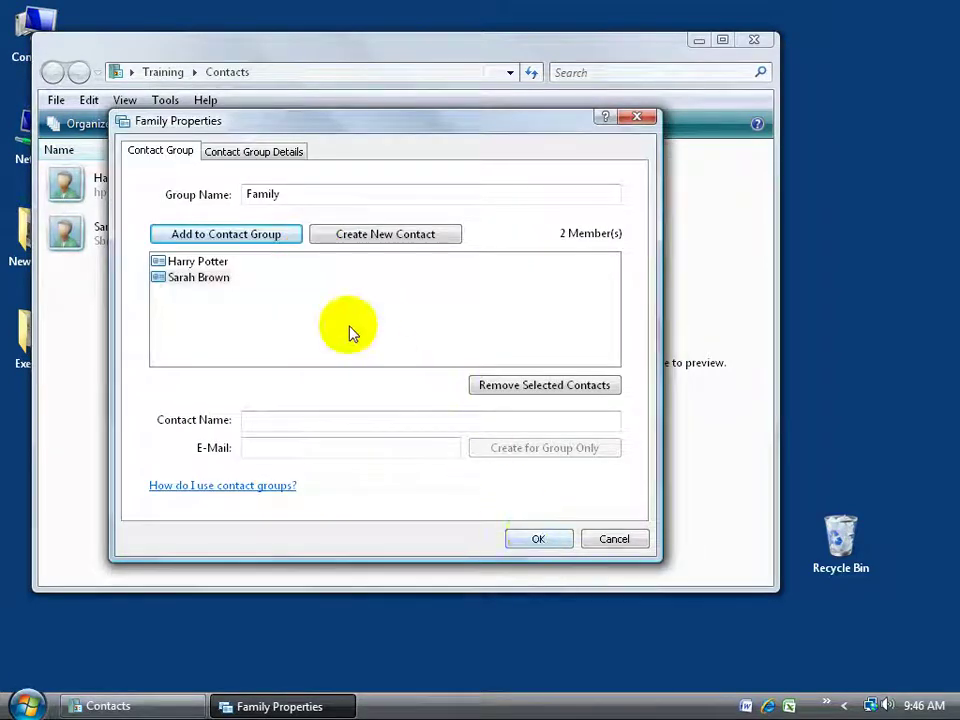
click(256, 152)
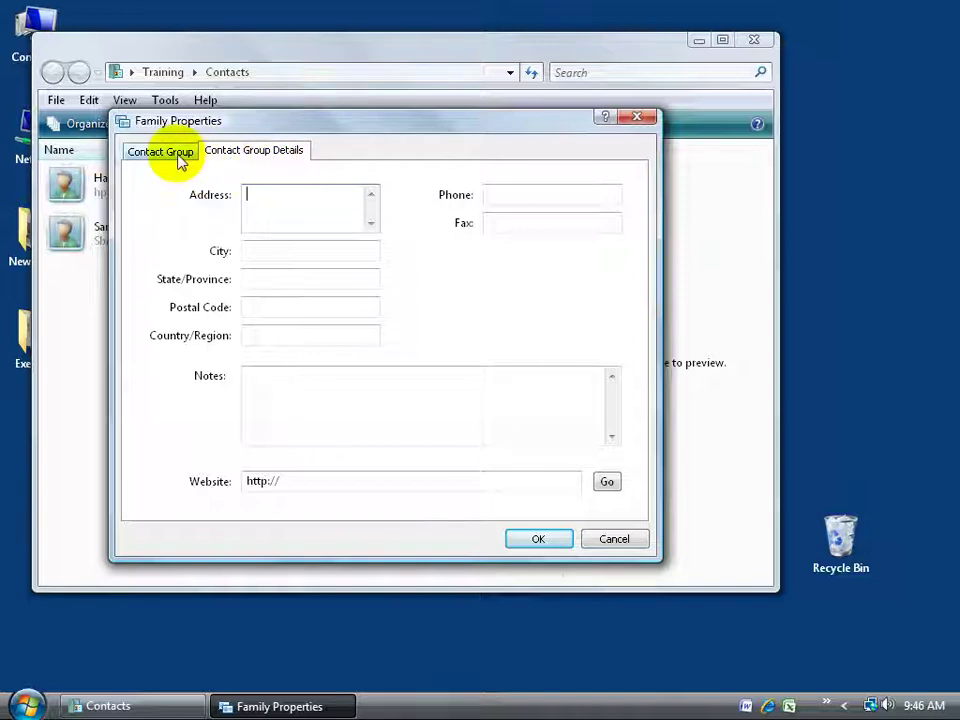
Save the Family group so it appears as a group file in Contacts.
click(284, 480)
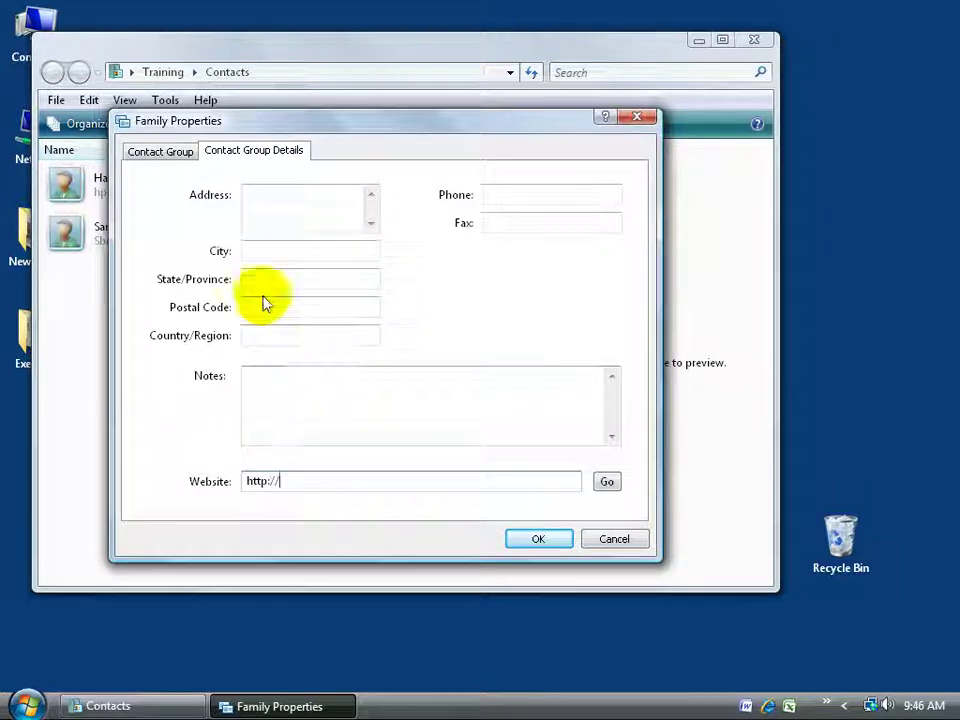
click(537, 541)
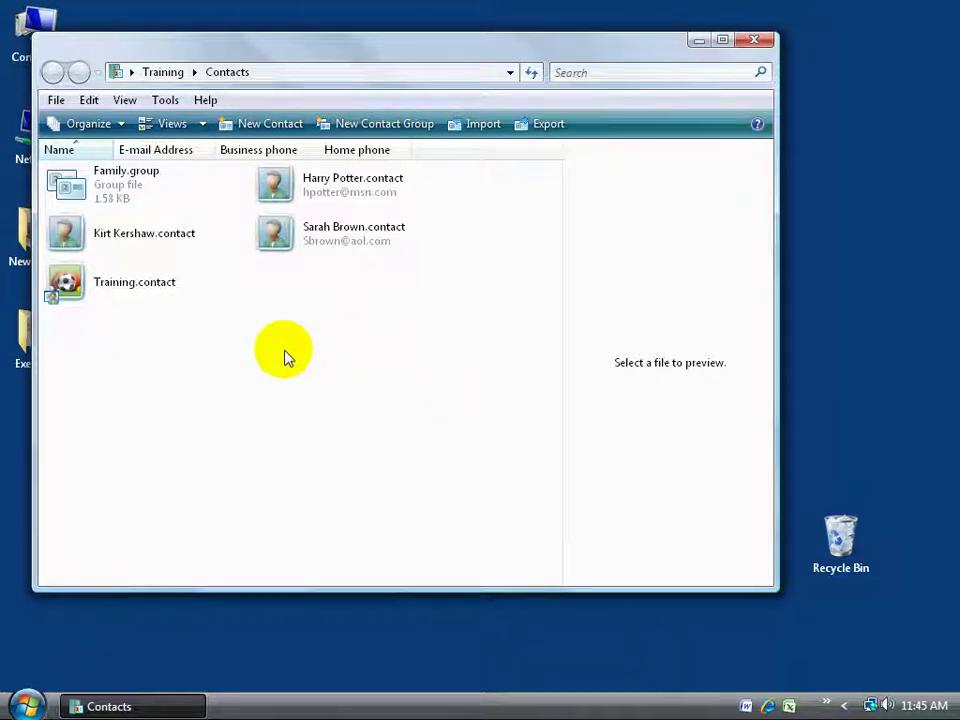
Minimize Contacts and open the Exercises folder on the desktop.
click(698, 40)
click(45, 335)
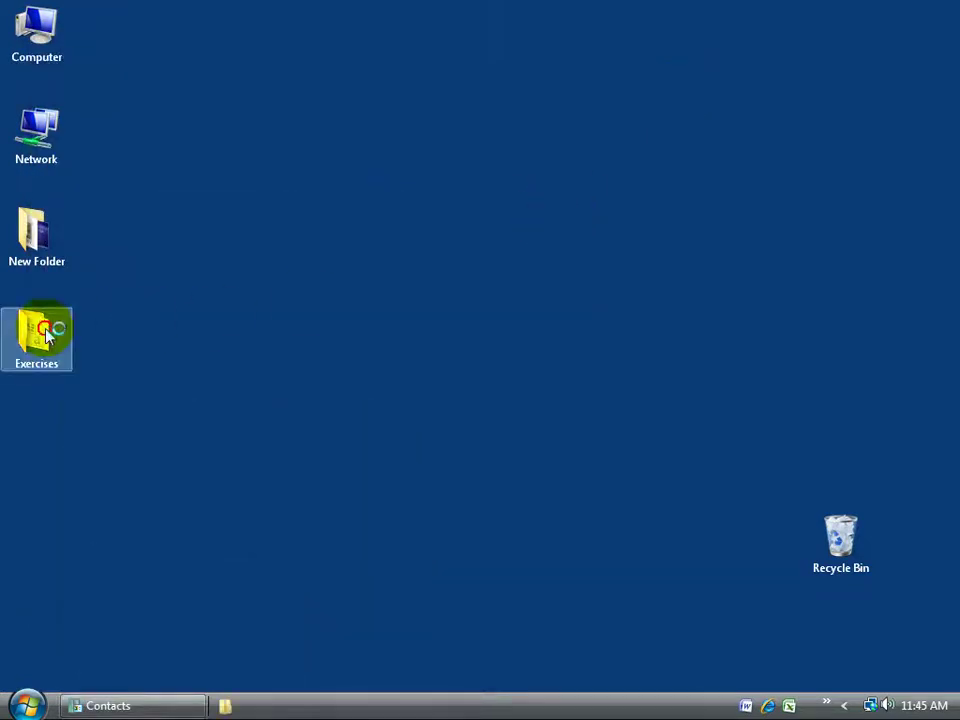
double_click(45, 335)
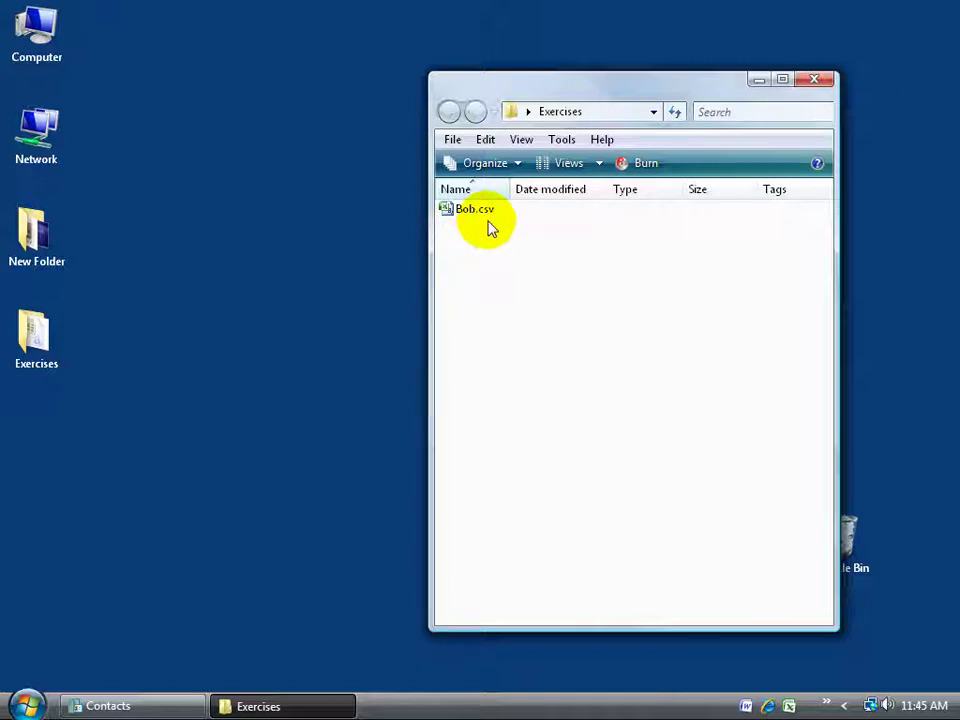
Open Bob.csv in Excel and widen columns A through E.
double_click(460, 211)
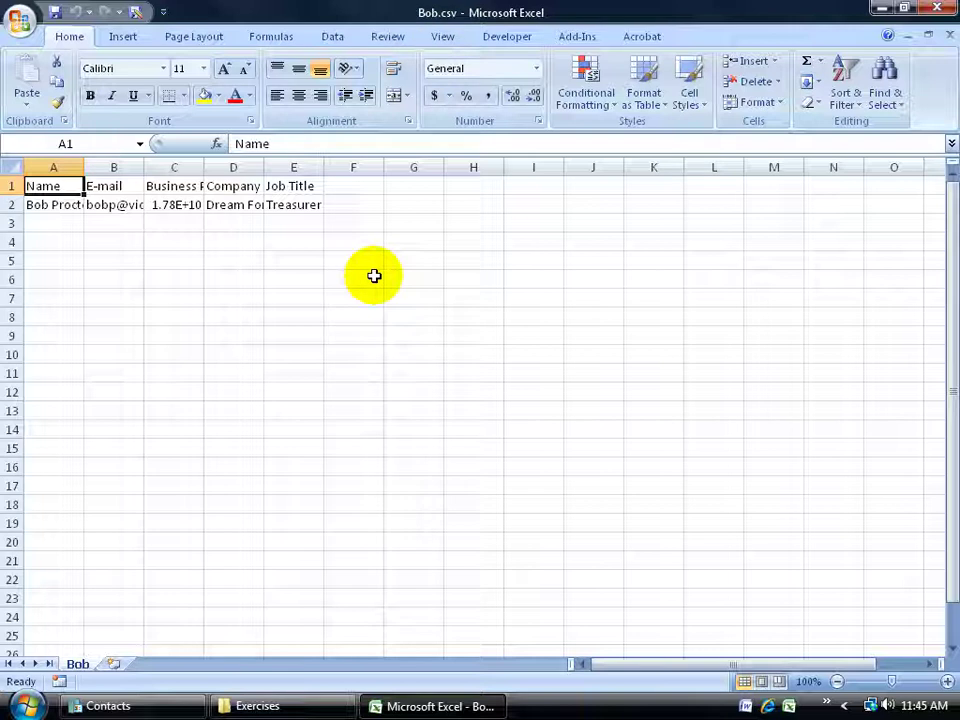
drag(85, 166, 124, 170)
drag(187, 167, 224, 168)
drag(283, 170, 324, 168)
drag(384, 167, 424, 167)
drag(482, 169, 527, 169)
Review the header row and the name, e-mail and business phone entries by selecting them.
drag(66, 186, 439, 186)
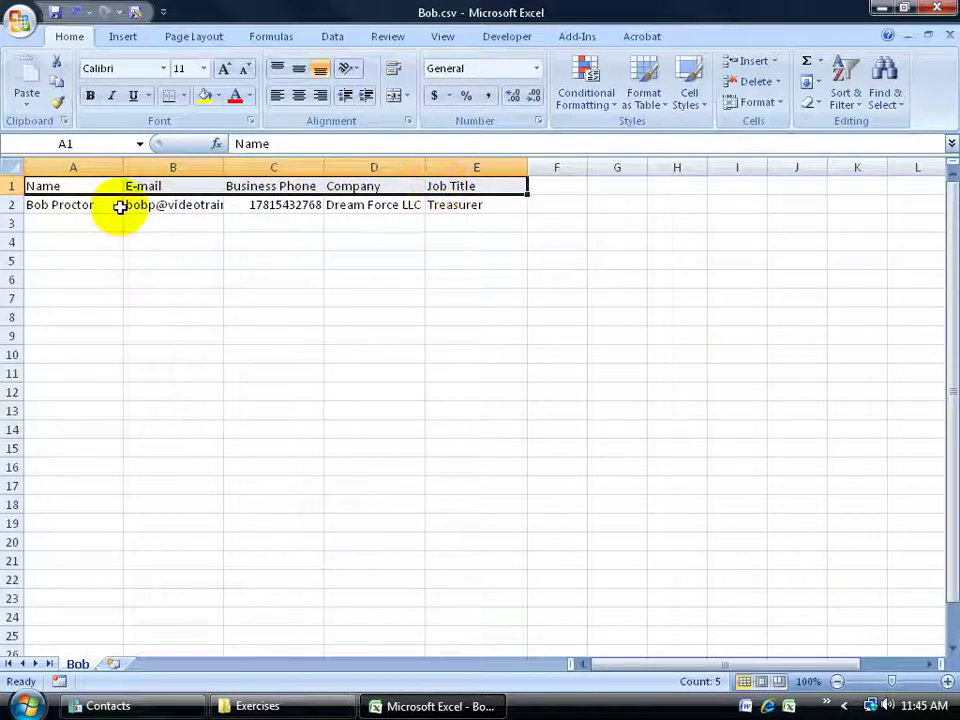
drag(81, 199, 80, 410)
click(191, 184)
drag(184, 204, 176, 373)
drag(285, 205, 300, 354)
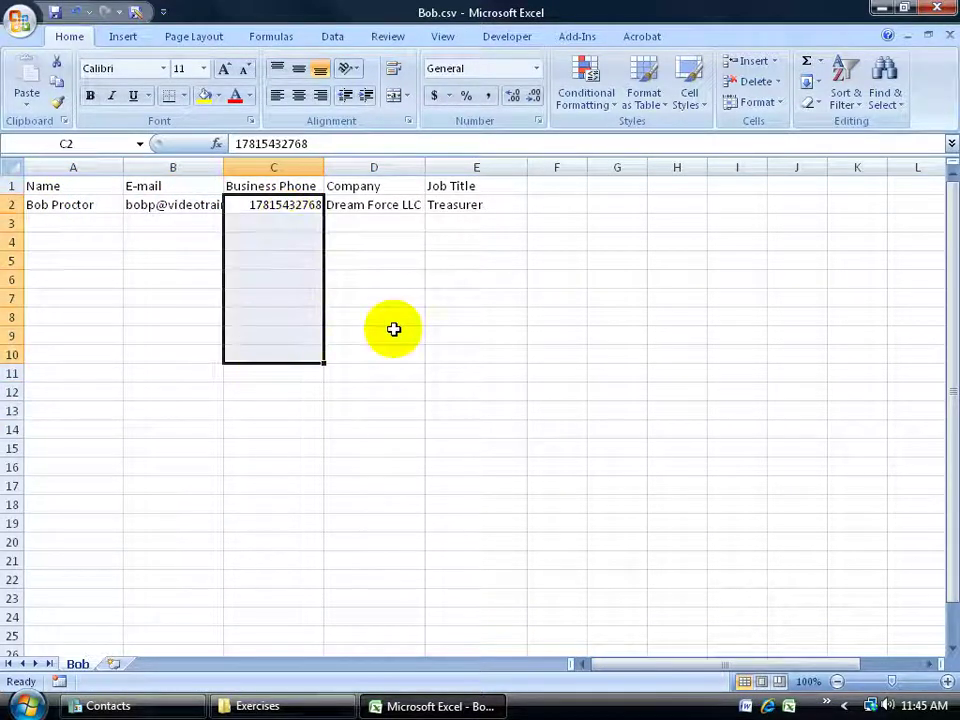
click(48, 204)
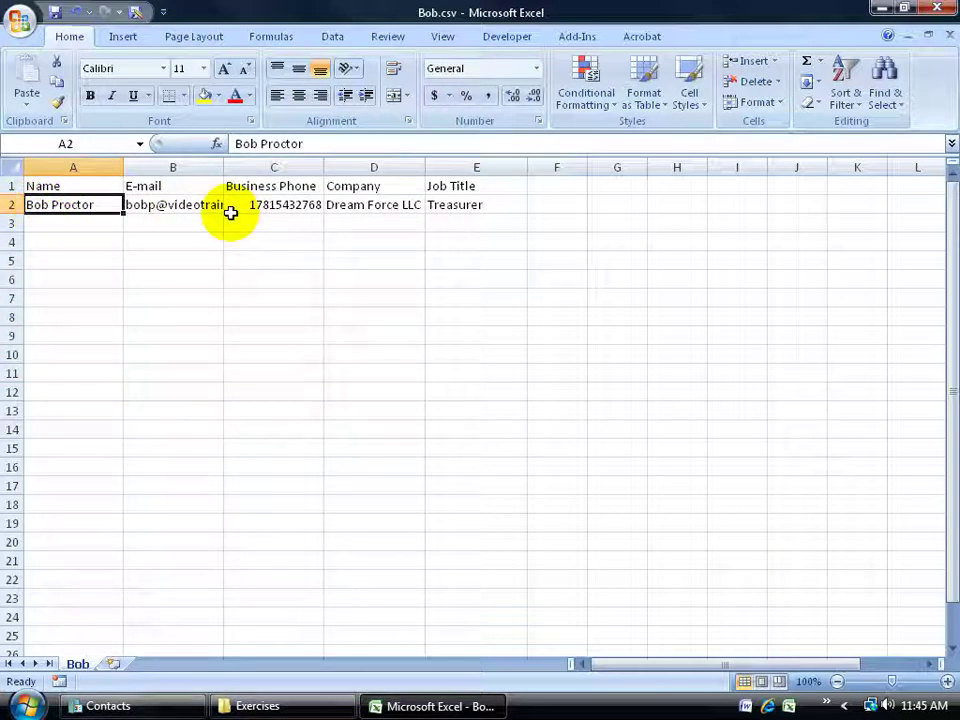
click(86, 186)
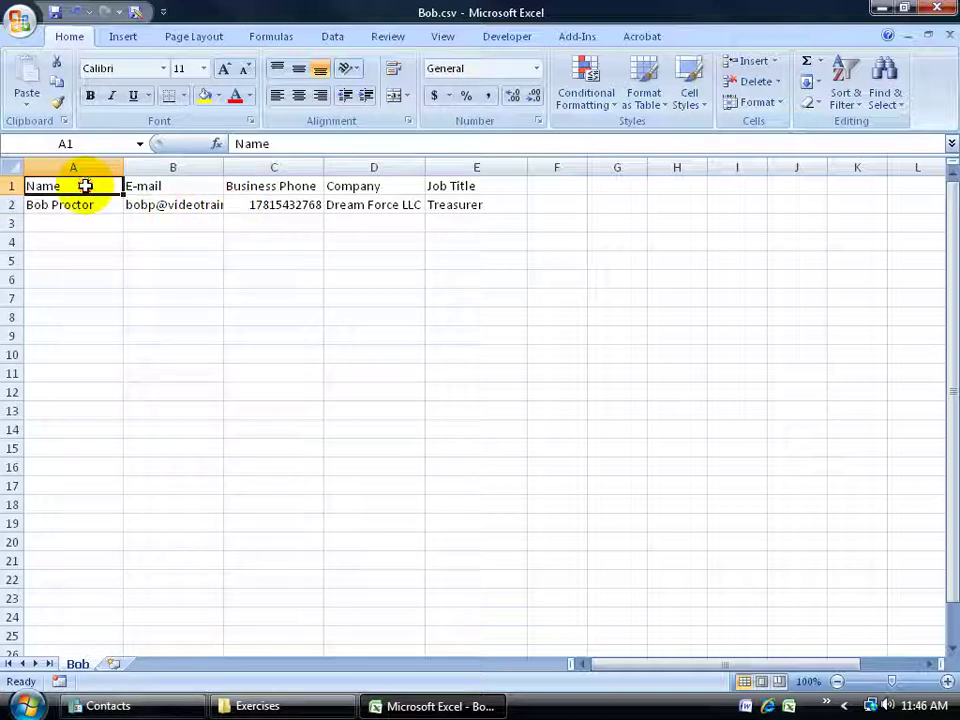
drag(75, 204, 80, 299)
drag(183, 204, 183, 314)
click(86, 186)
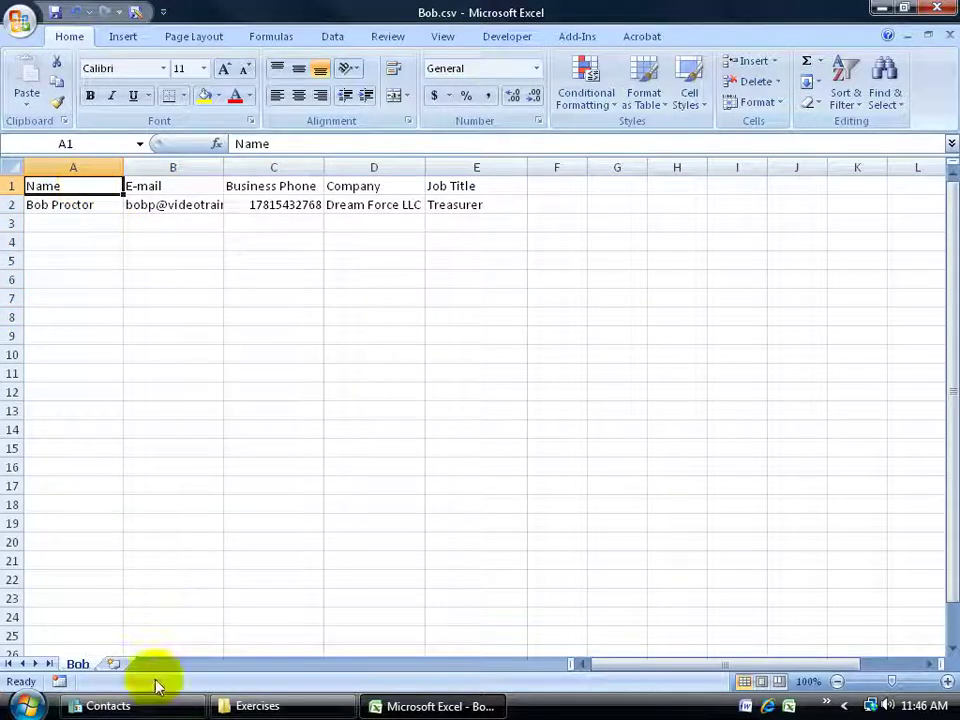
click(108, 706)
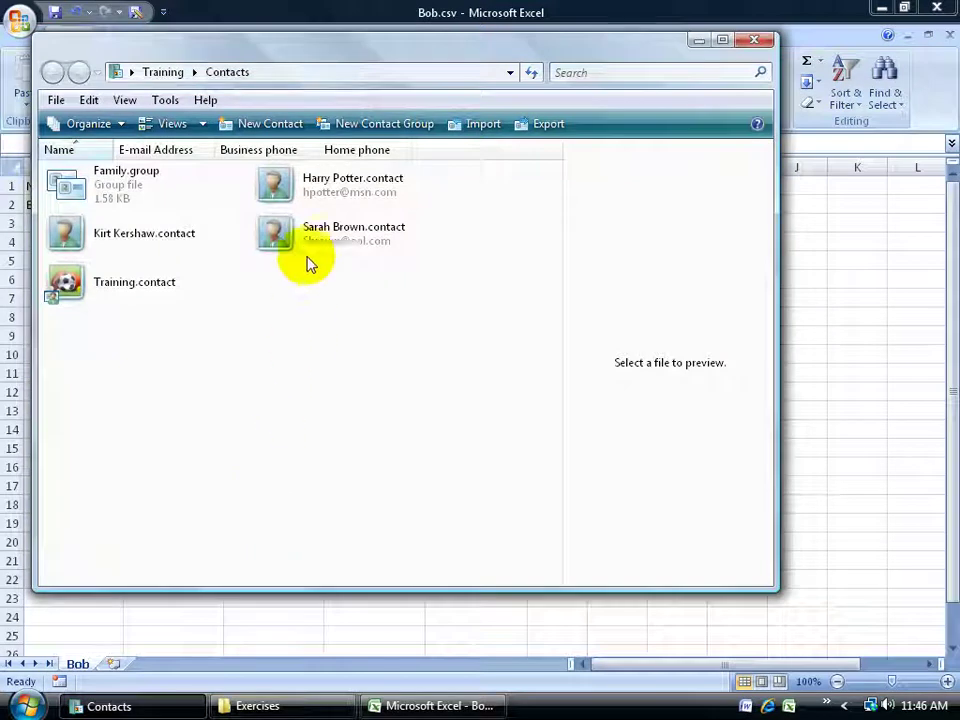
click(310, 199)
double_click(310, 199)
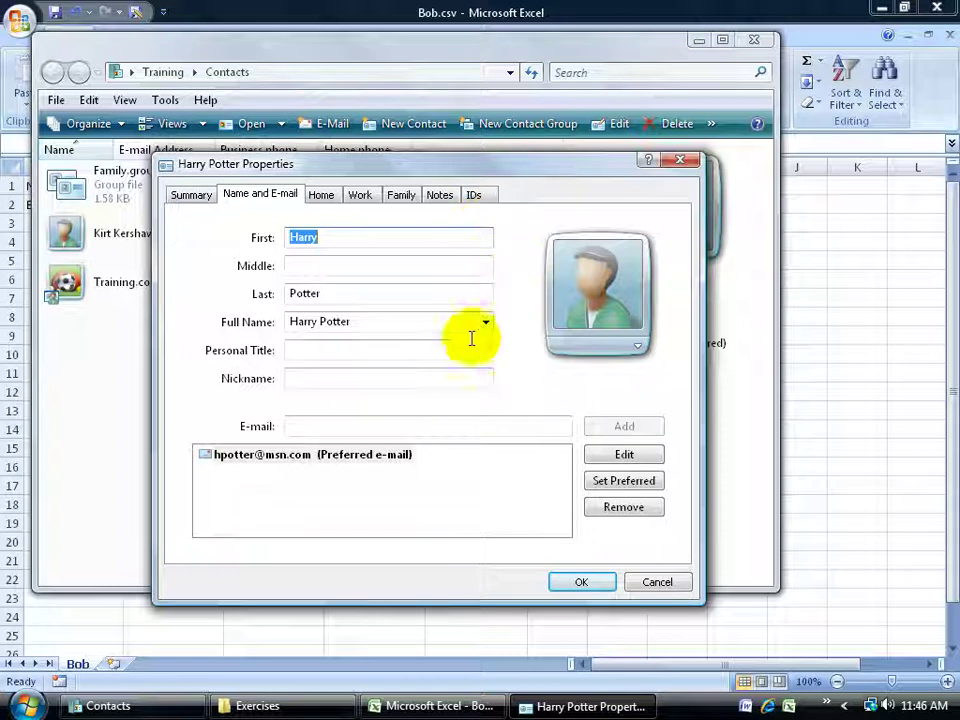
click(364, 351)
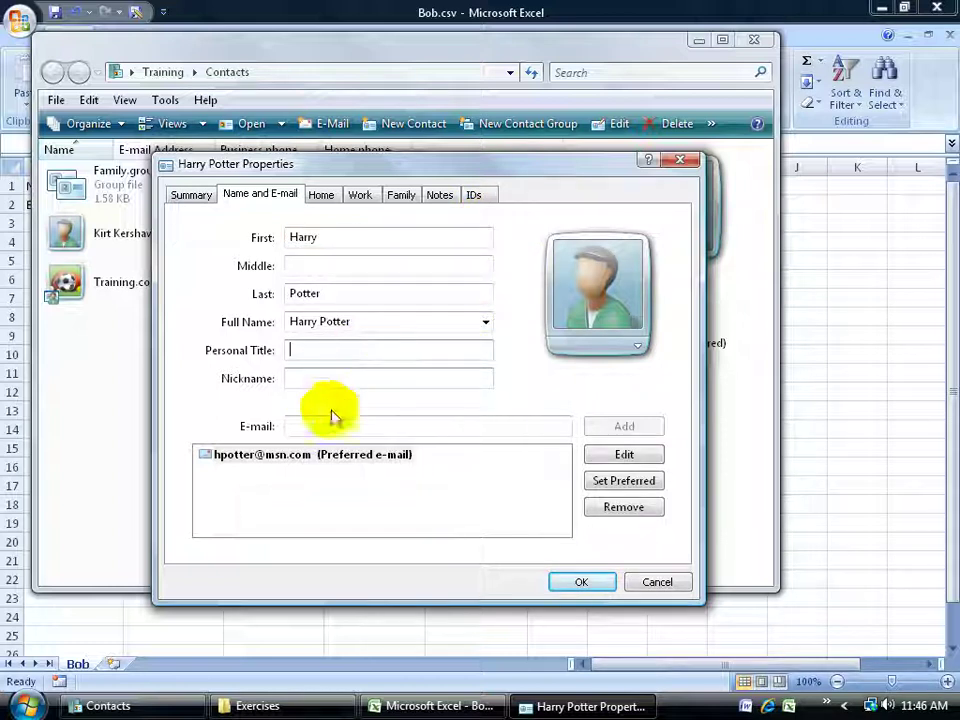
click(664, 585)
click(918, 333)
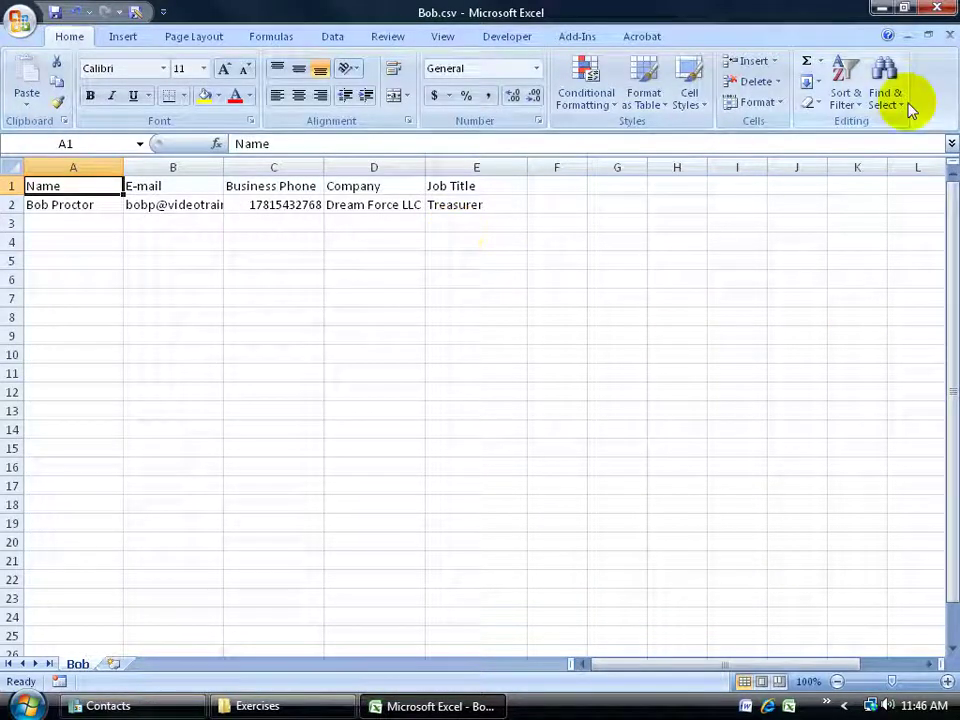
Close Excel discarding Bob.csv changes, then choose CSV (Comma Separated Values) in Contacts' Import dialog.
click(950, 36)
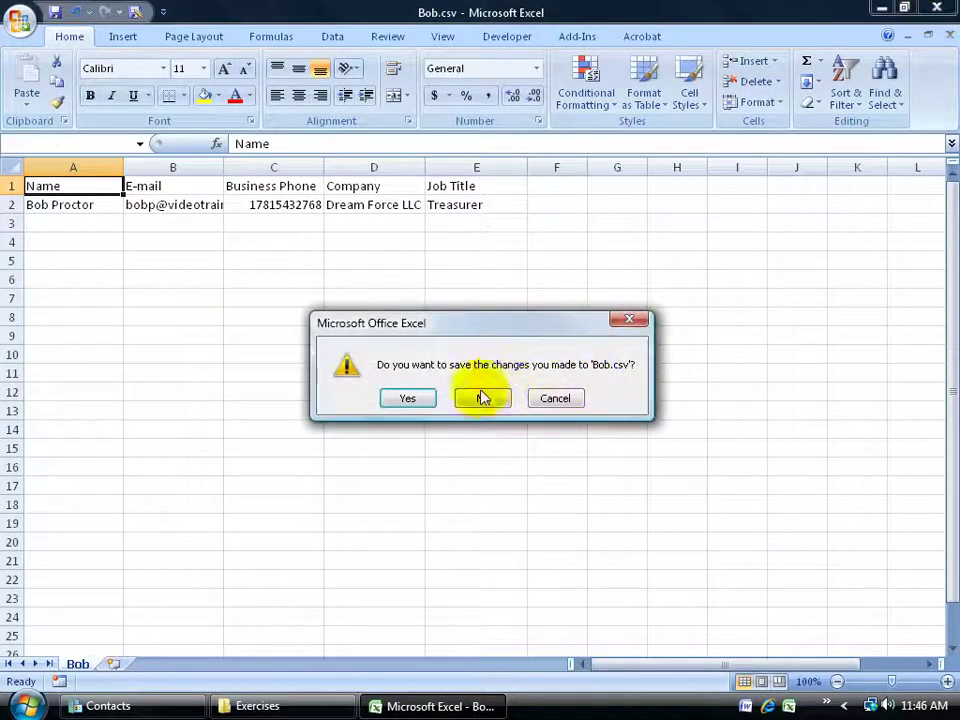
click(485, 396)
click(349, 394)
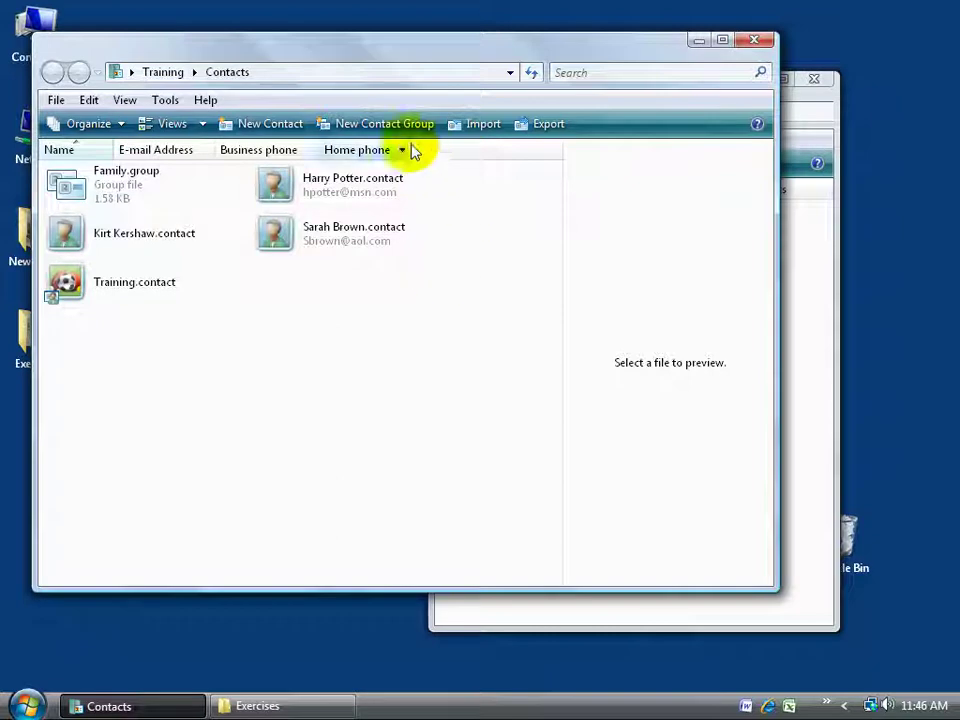
click(476, 124)
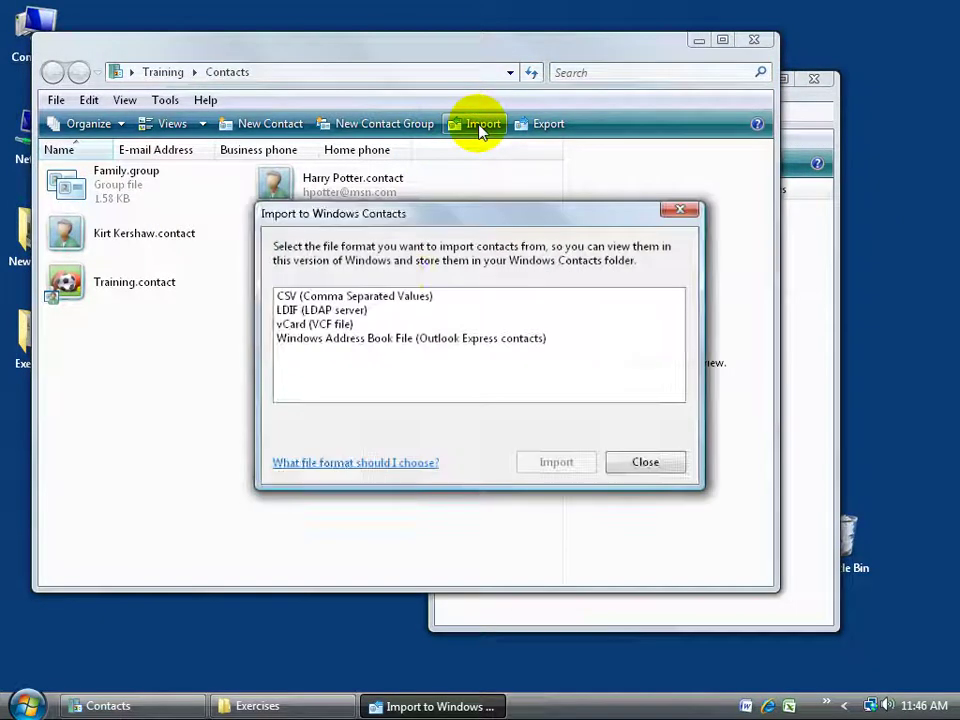
click(392, 297)
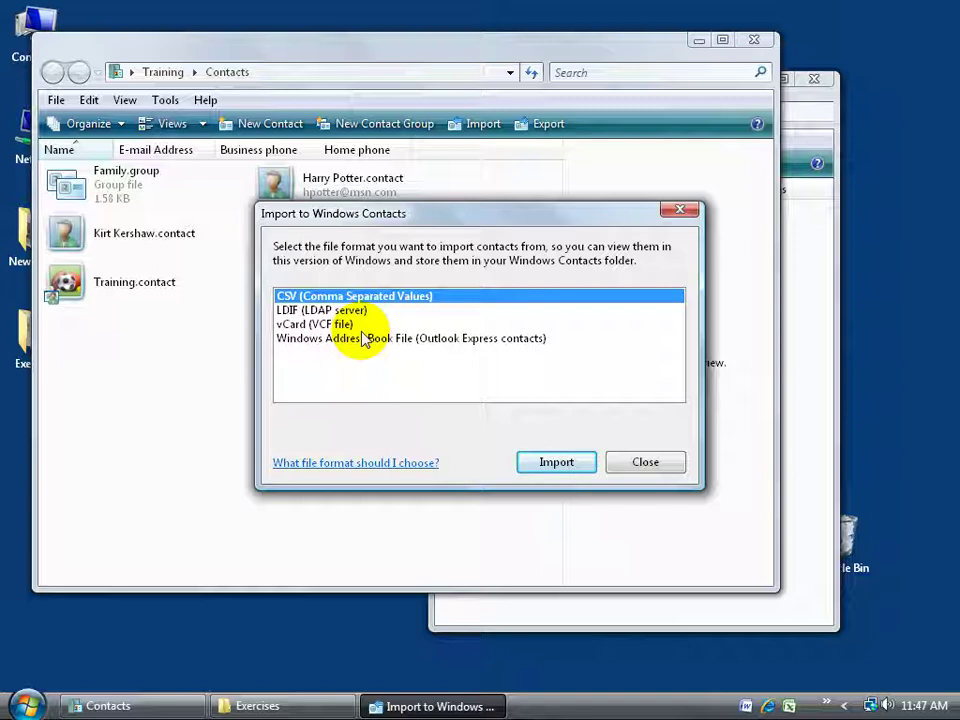
click(570, 465)
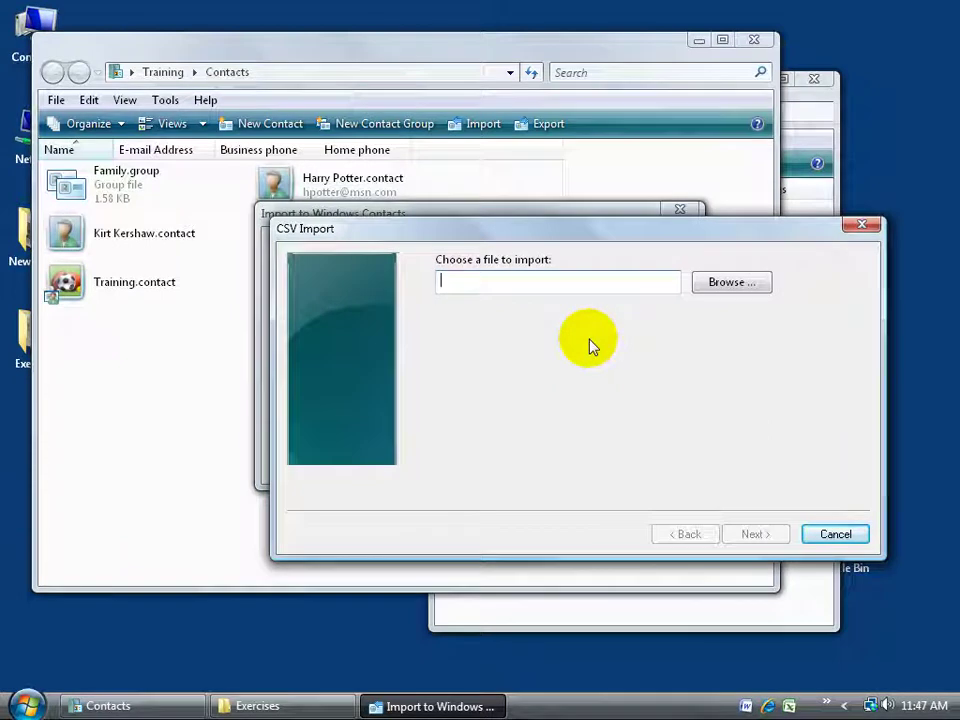
Browse to Desktop > Exercises, pick Bob.csv as the import file, and continue.
click(716, 283)
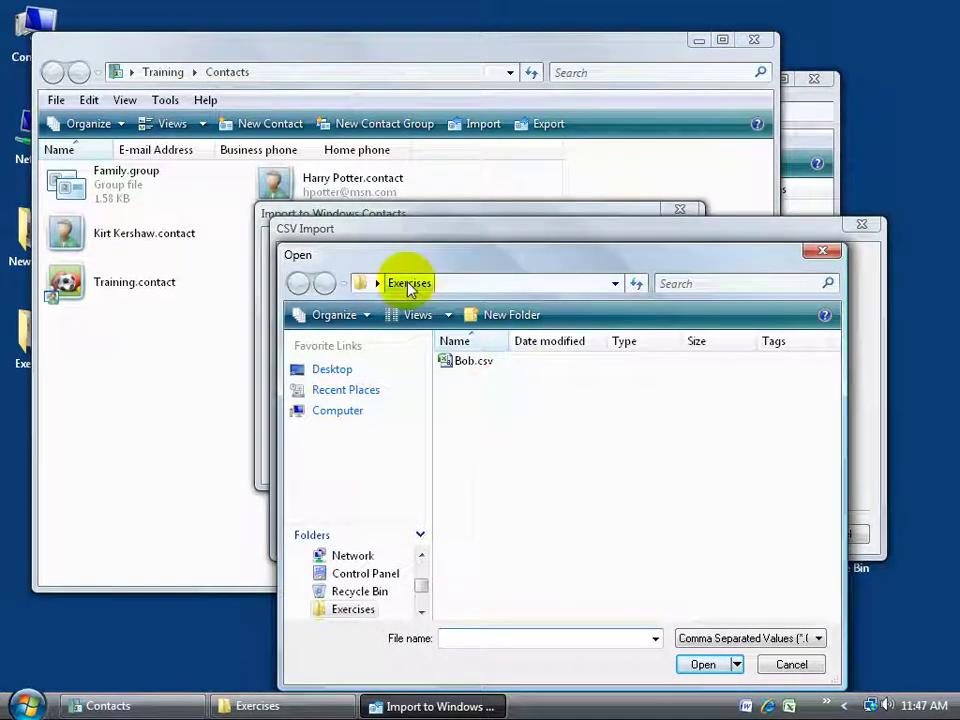
click(332, 369)
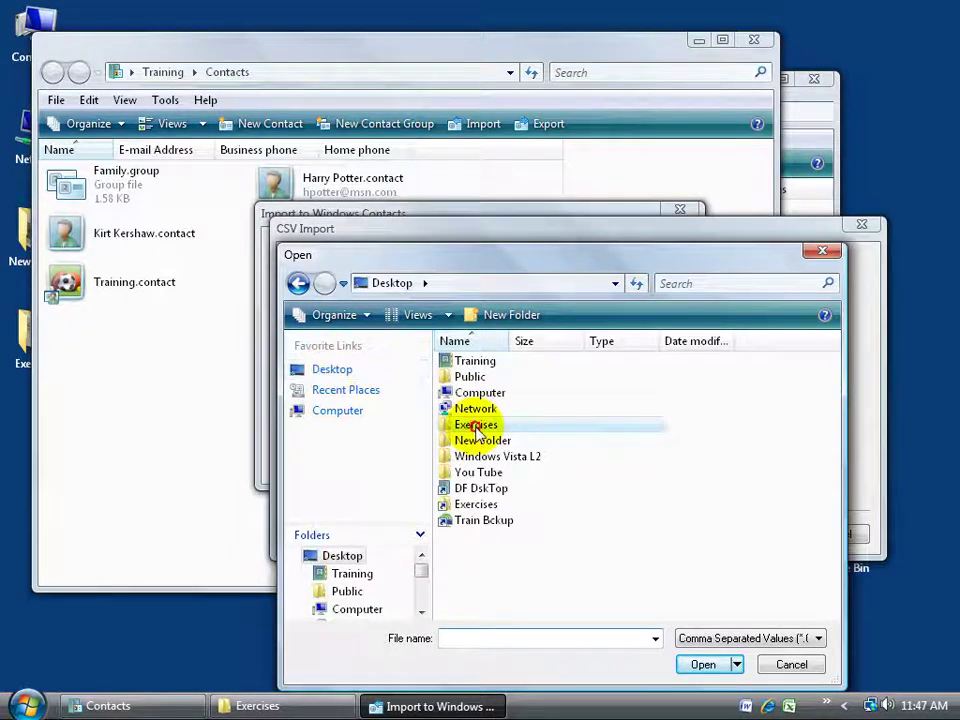
double_click(476, 424)
click(458, 362)
double_click(458, 362)
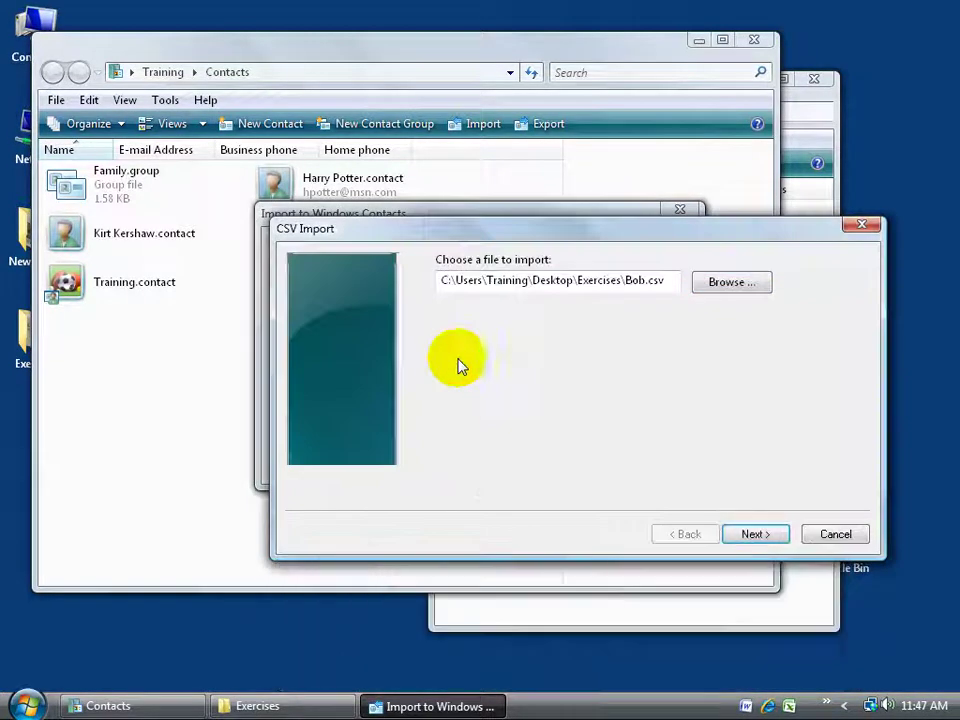
click(743, 534)
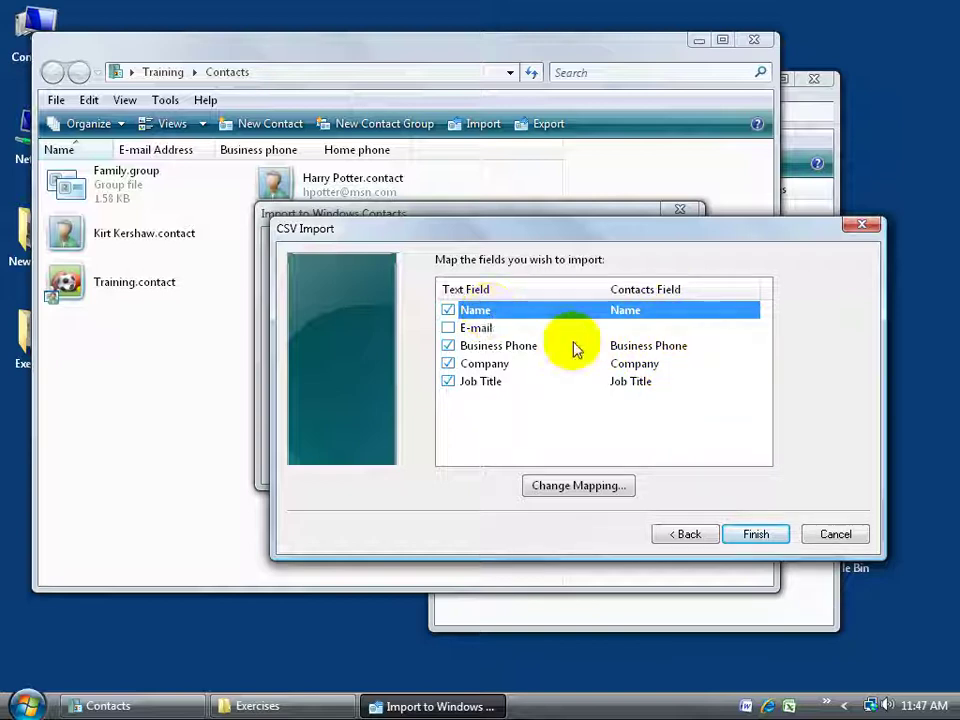
Map Bob.csv's E-mail field to the E-mail Address contact field and mark it for import.
click(513, 327)
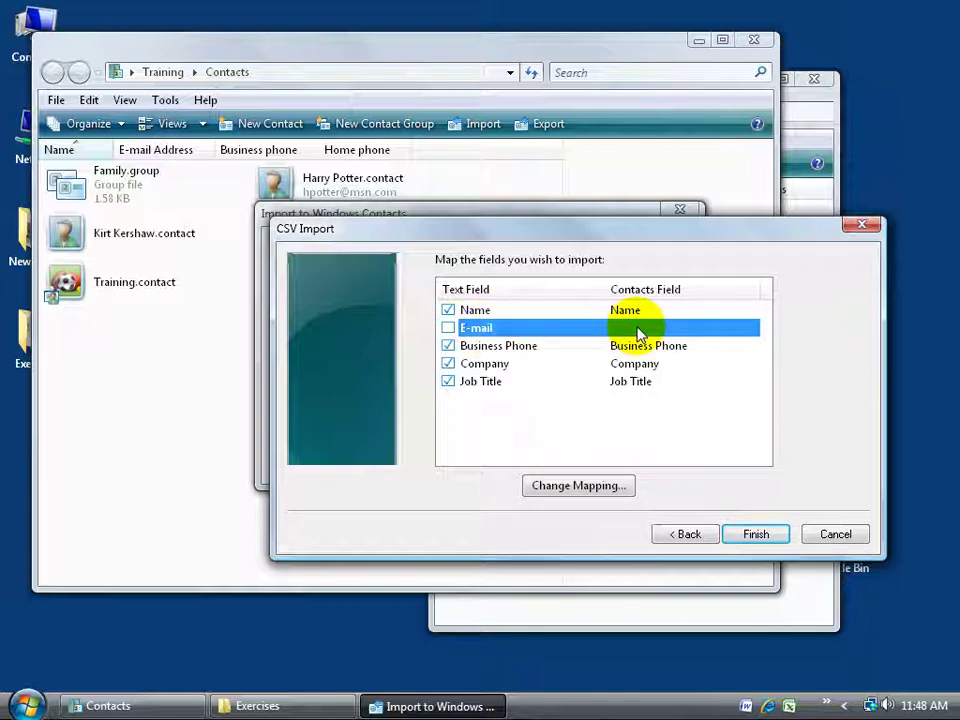
click(598, 487)
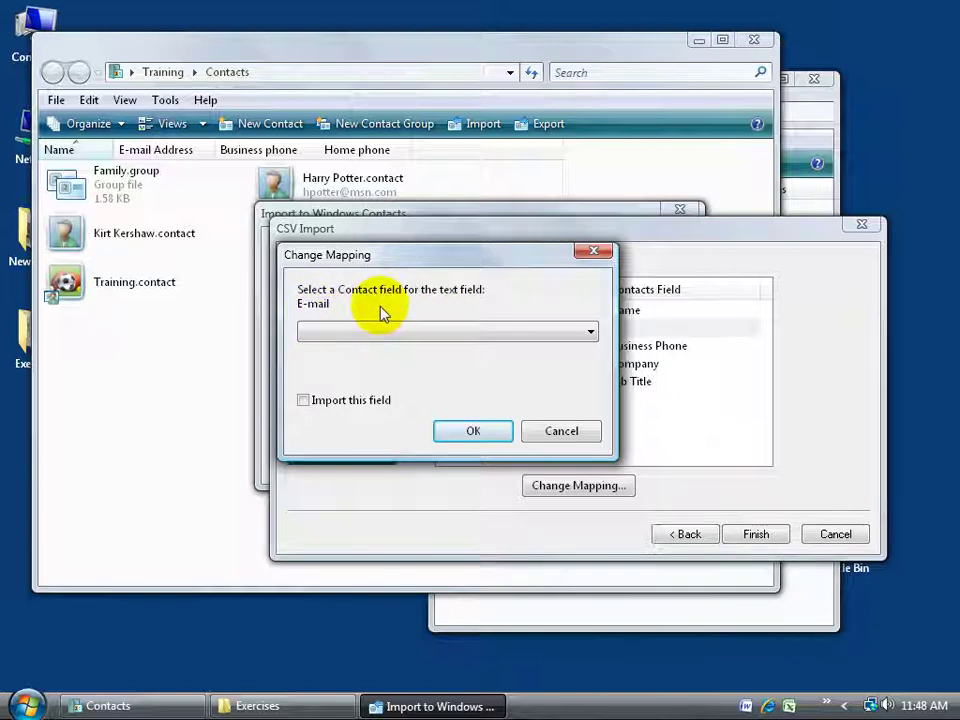
click(586, 333)
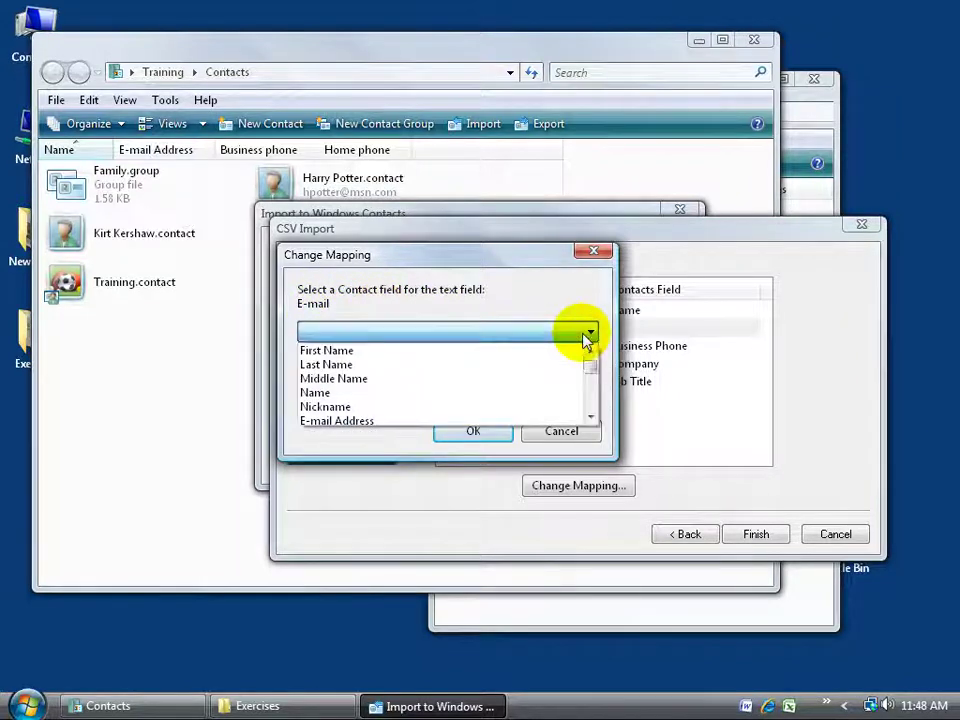
scroll(380, 410, down, 5)
click(590, 352)
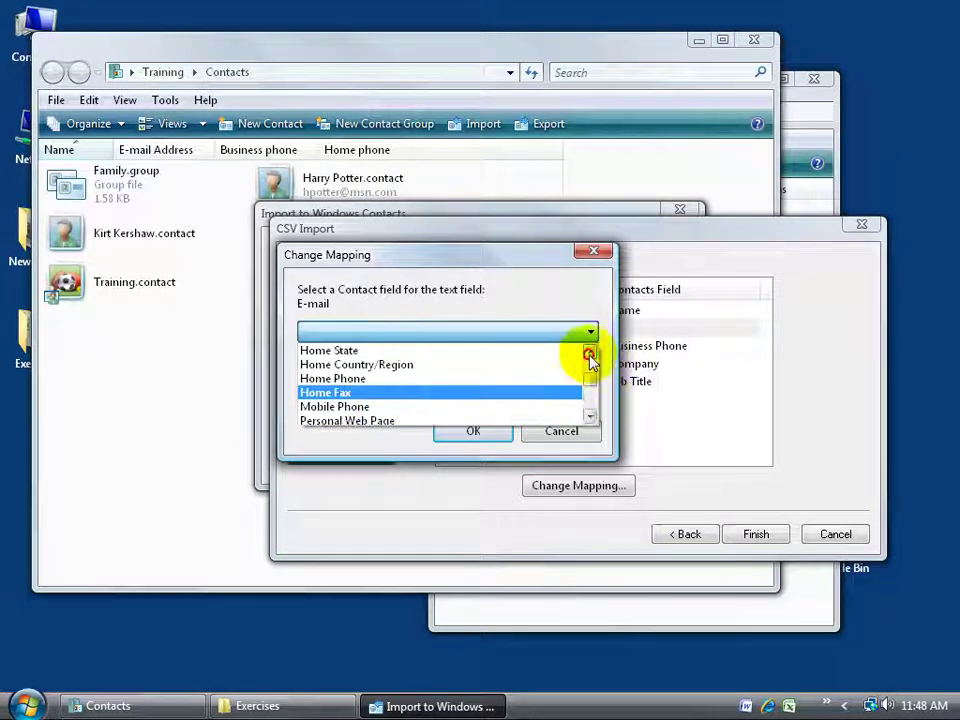
click(590, 353)
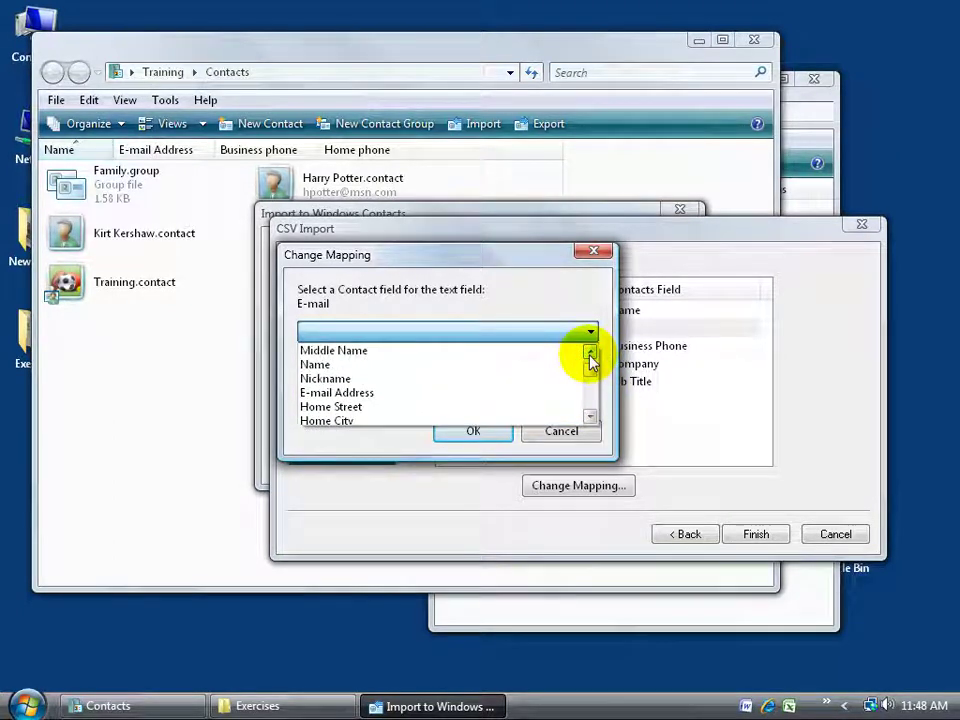
click(510, 392)
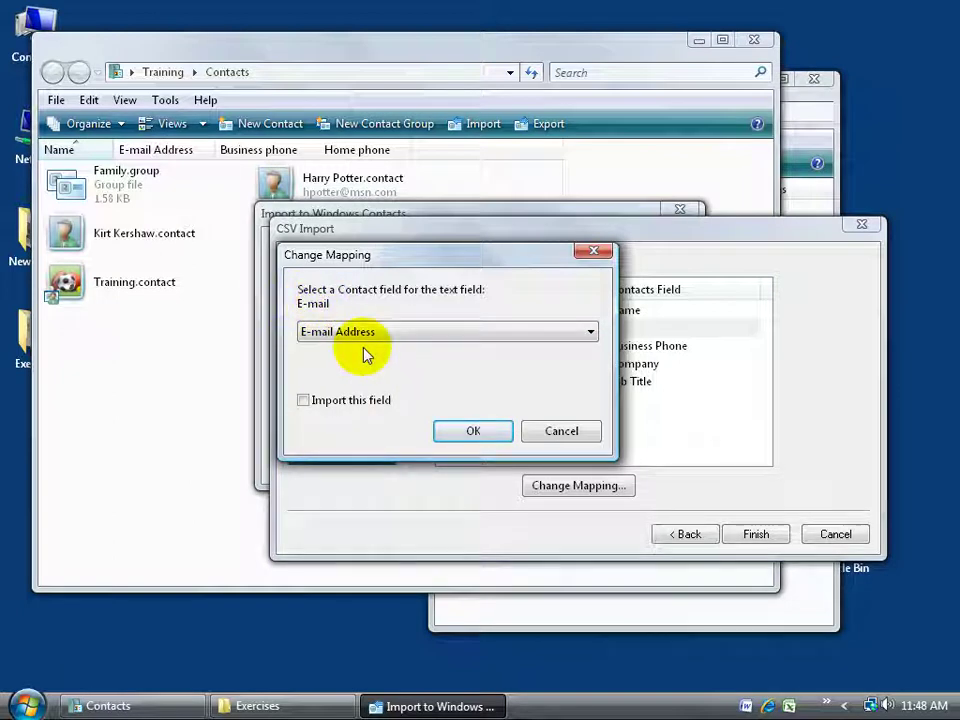
click(337, 400)
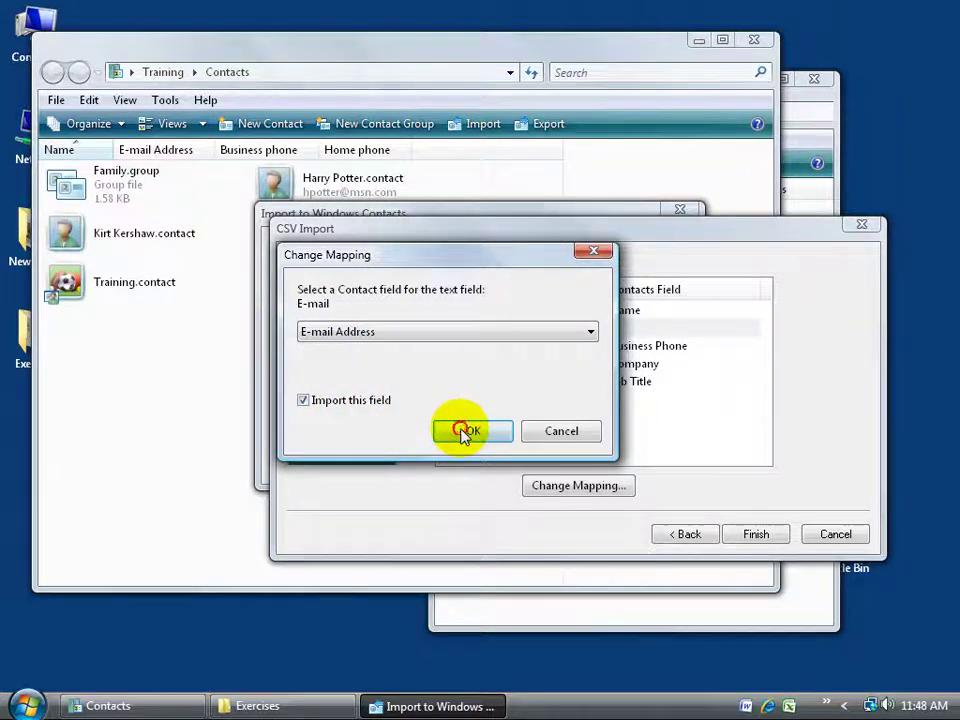
click(469, 430)
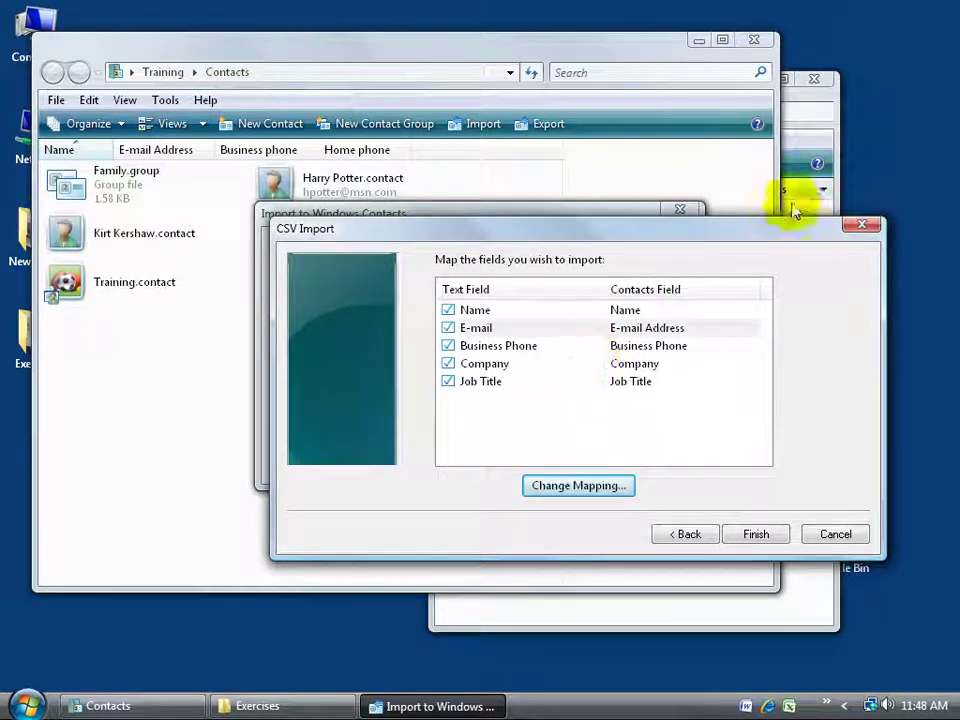
click(806, 165)
click(482, 210)
double_click(482, 210)
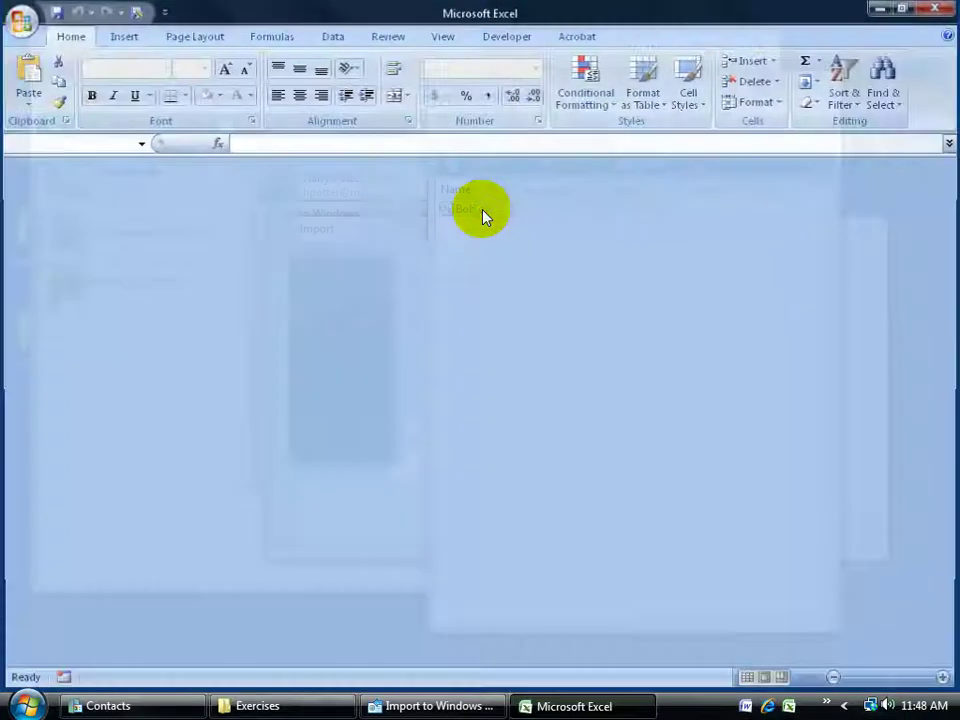
click(136, 186)
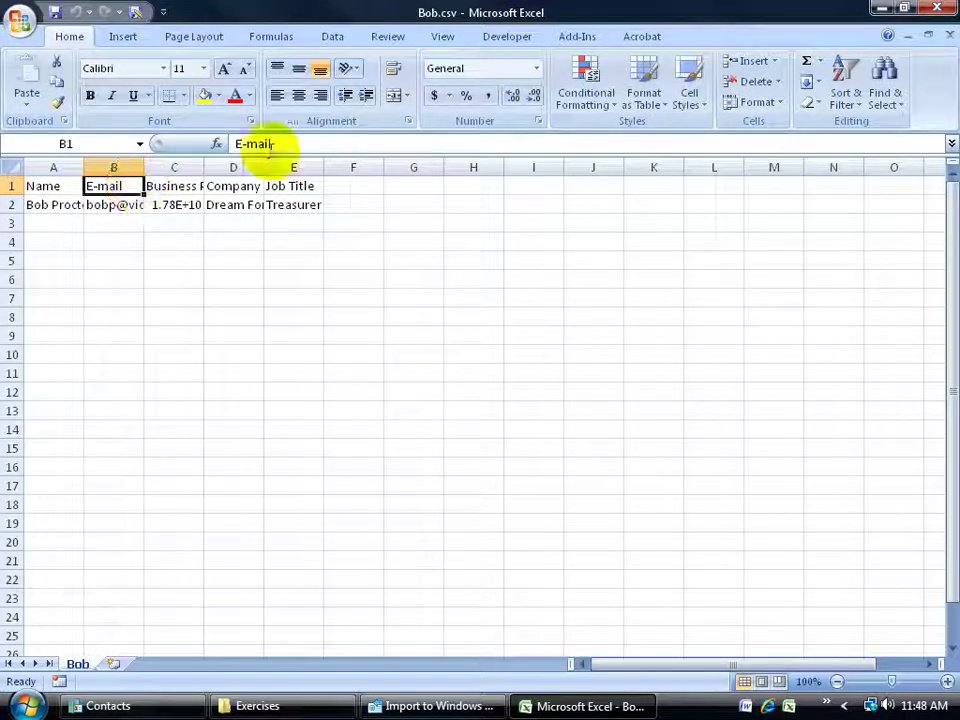
click(318, 143)
text(Ad)
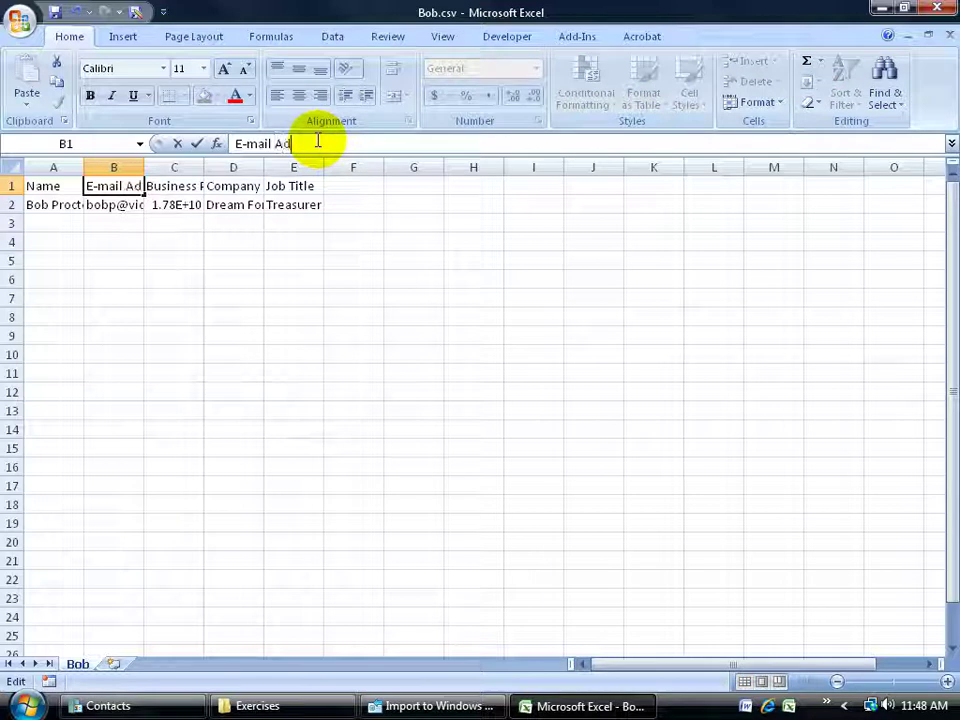
text(dress)
key(Return)
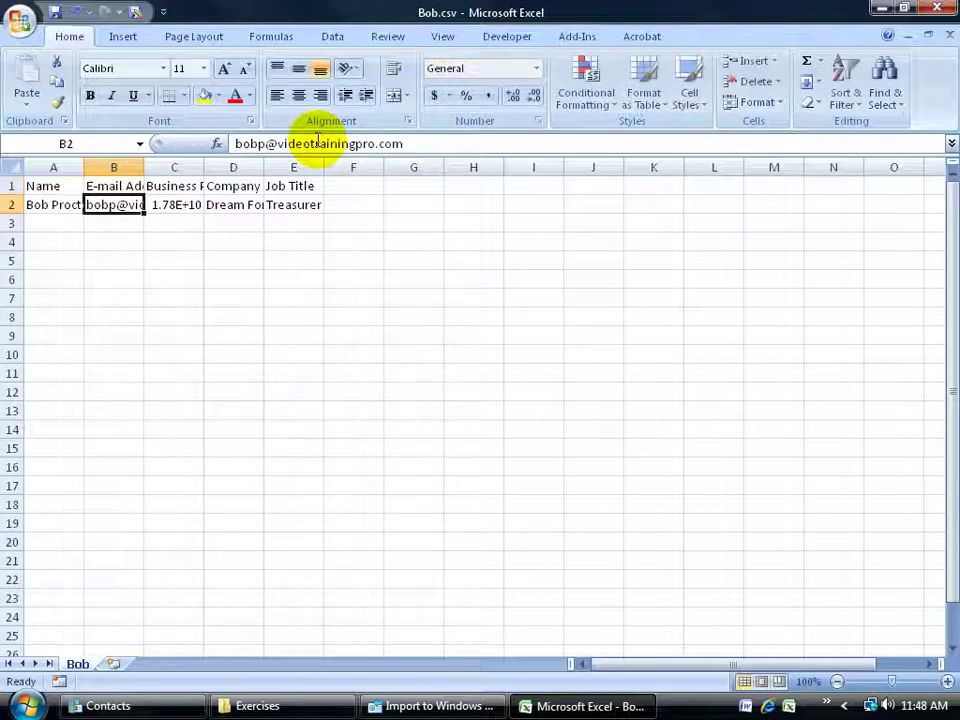
drag(144, 167, 223, 167)
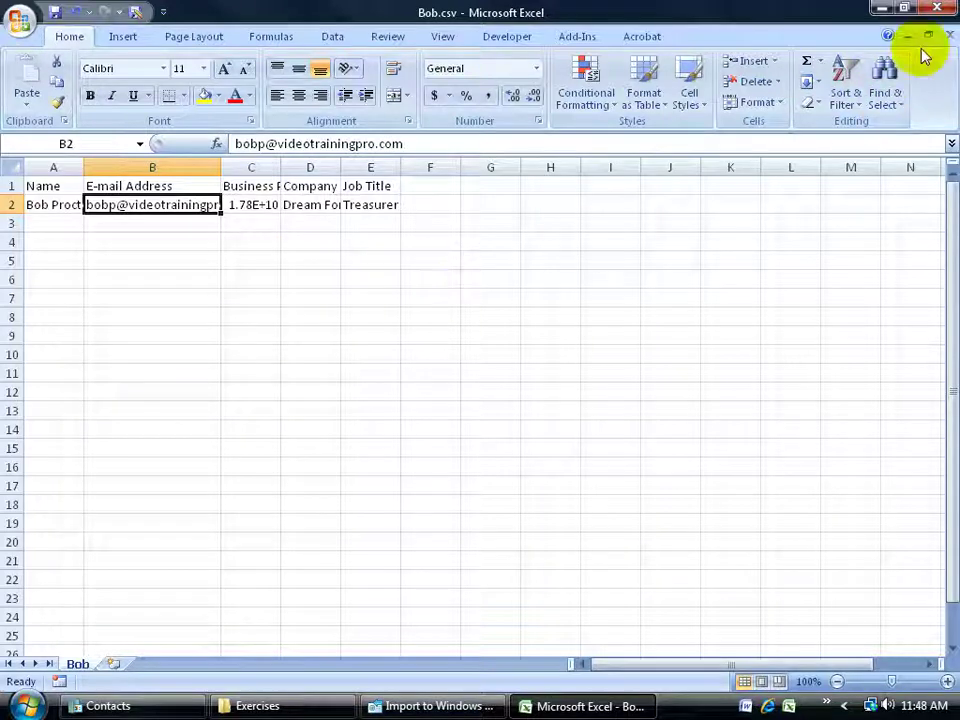
click(937, 8)
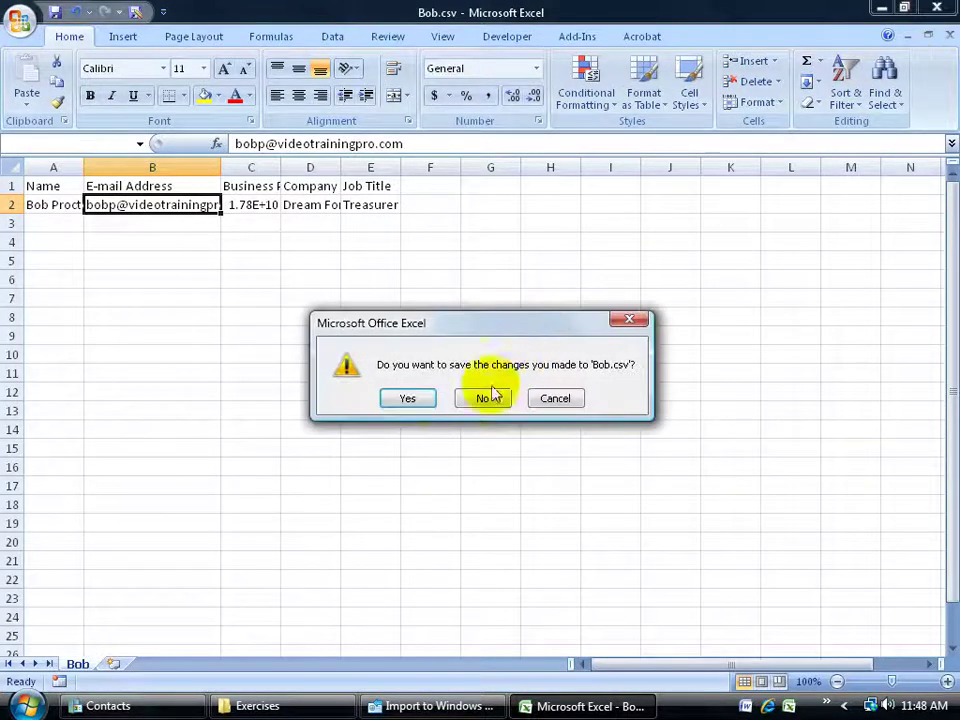
click(482, 398)
click(381, 253)
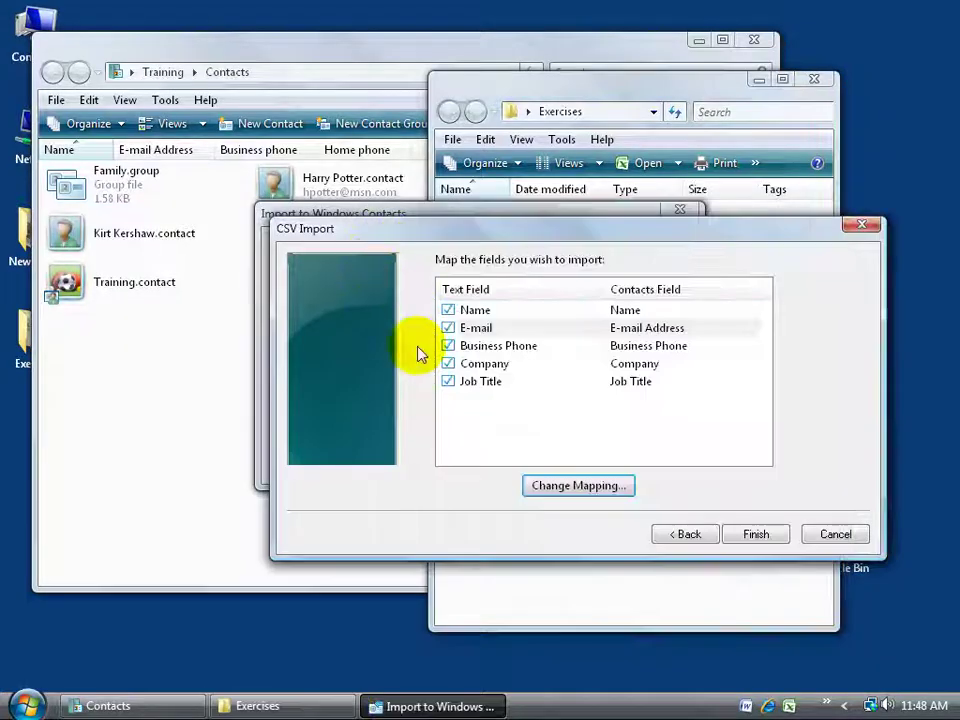
Finish importing Bob.csv, close the import window, and open the new contact's Properties.
click(514, 331)
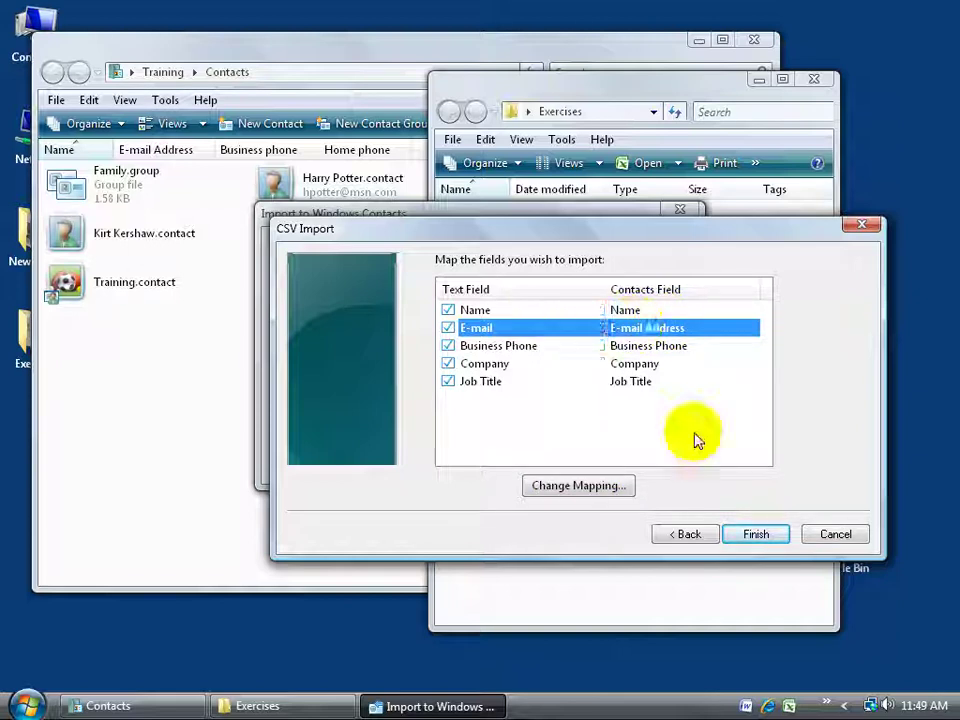
click(755, 536)
click(640, 463)
click(163, 186)
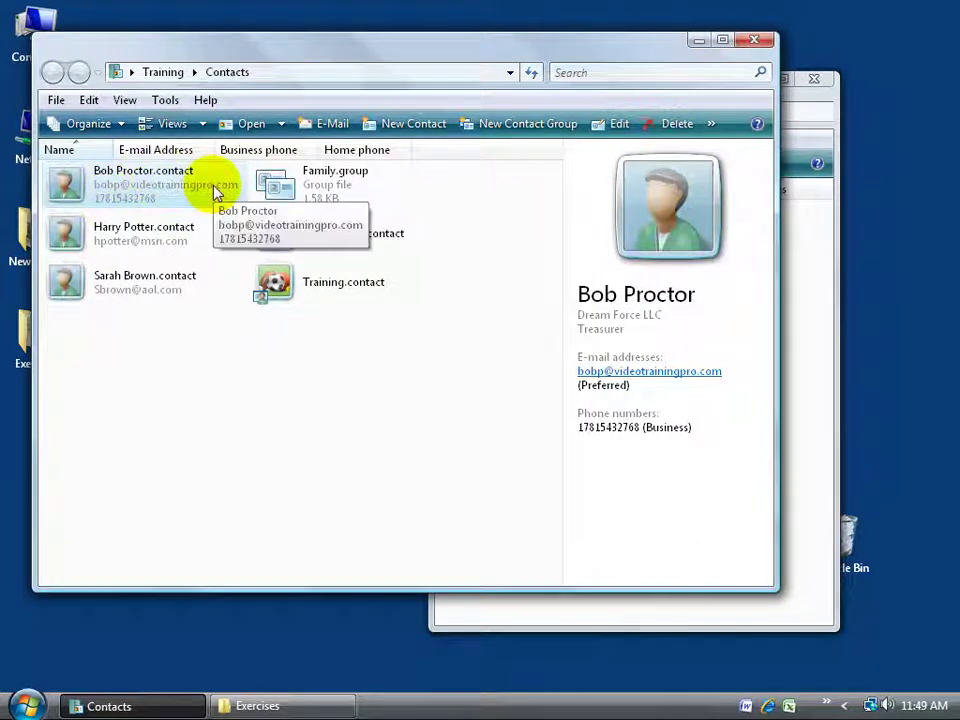
double_click(163, 189)
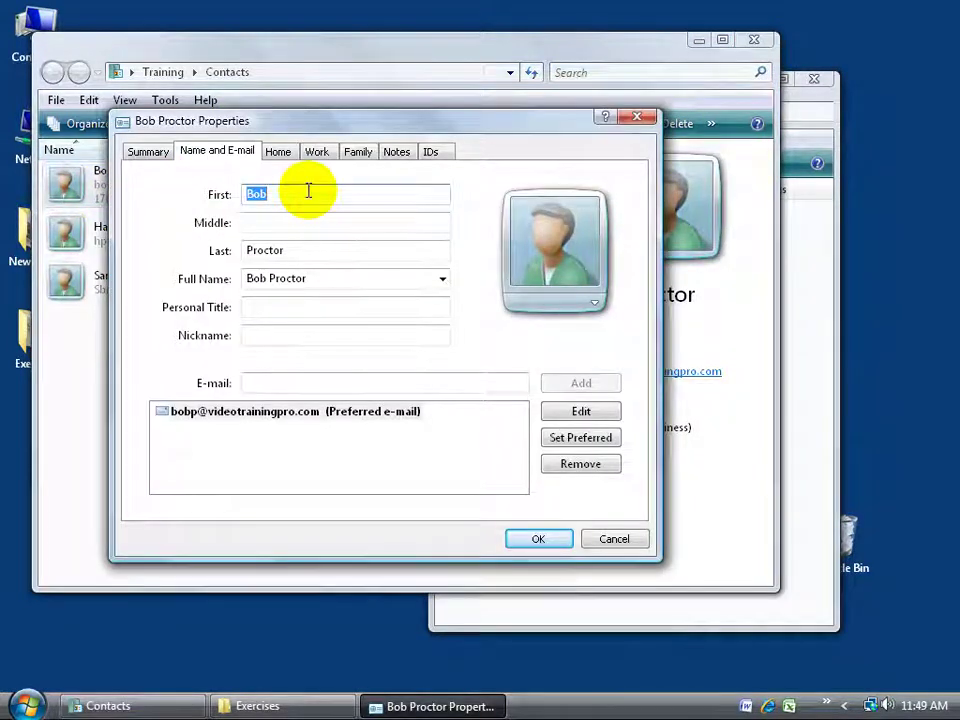